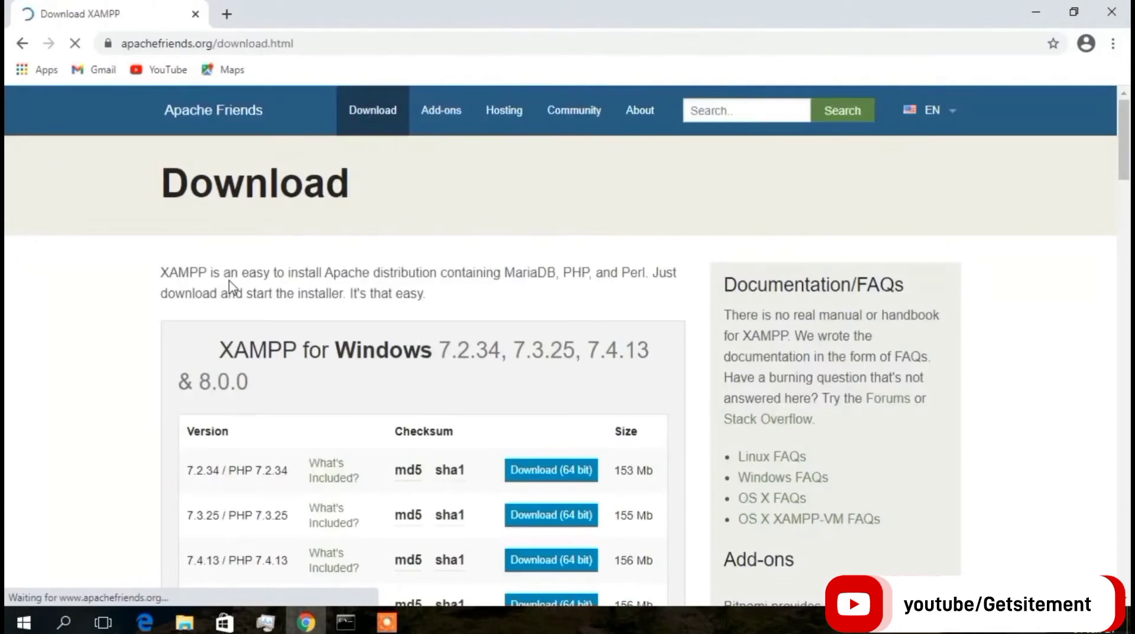
# Start downloading the 64-bit XAMPP 8.0.0 installer, then pause it in the downloads list.
pyautogui.scroll(-4, 262, 283)
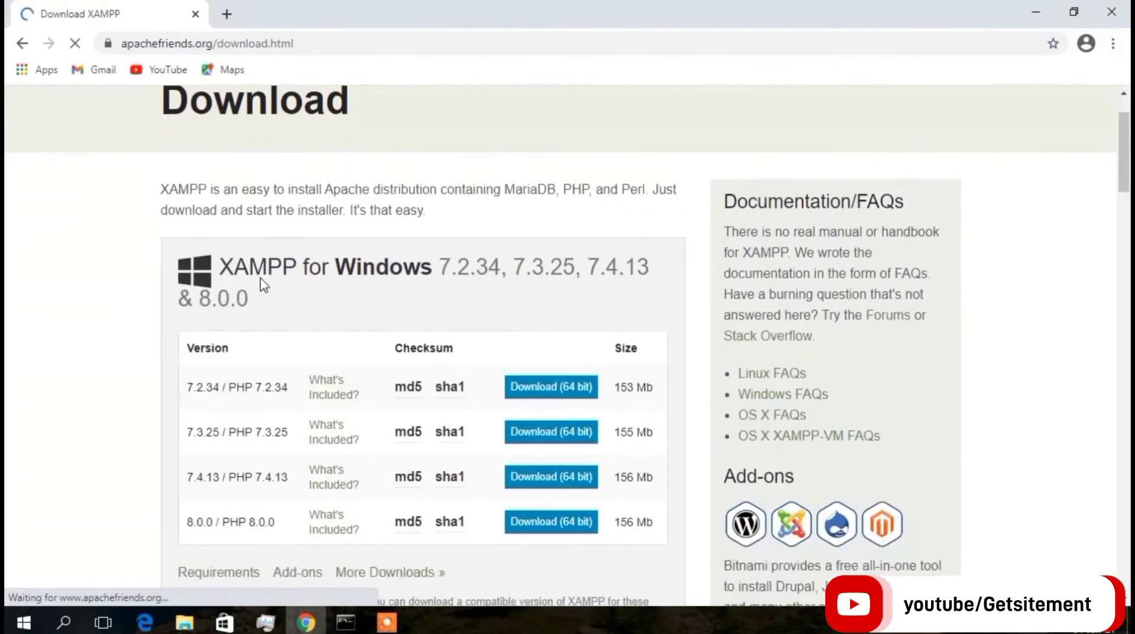
pyautogui.scroll(-1, 263, 290)
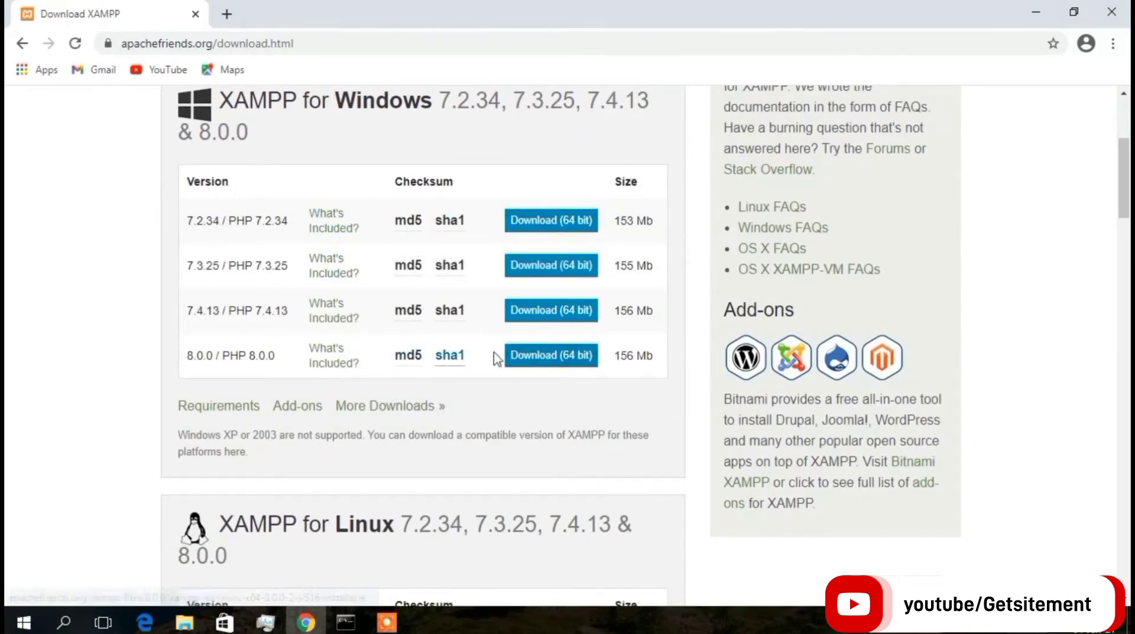
pyautogui.click(551, 353)
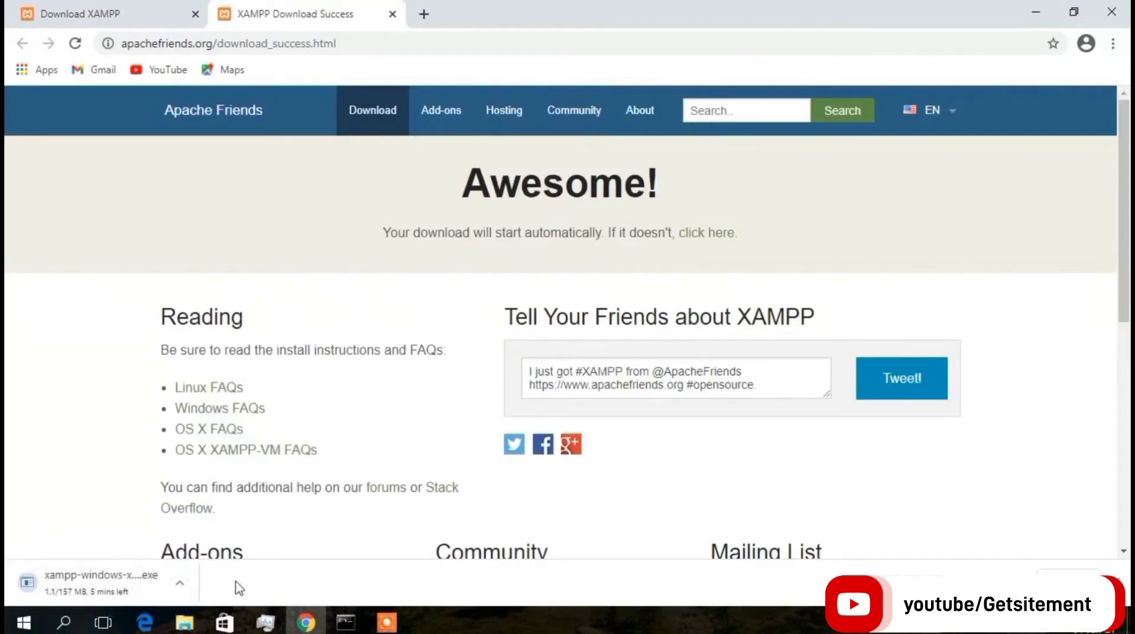
pyautogui.click(1069, 583)
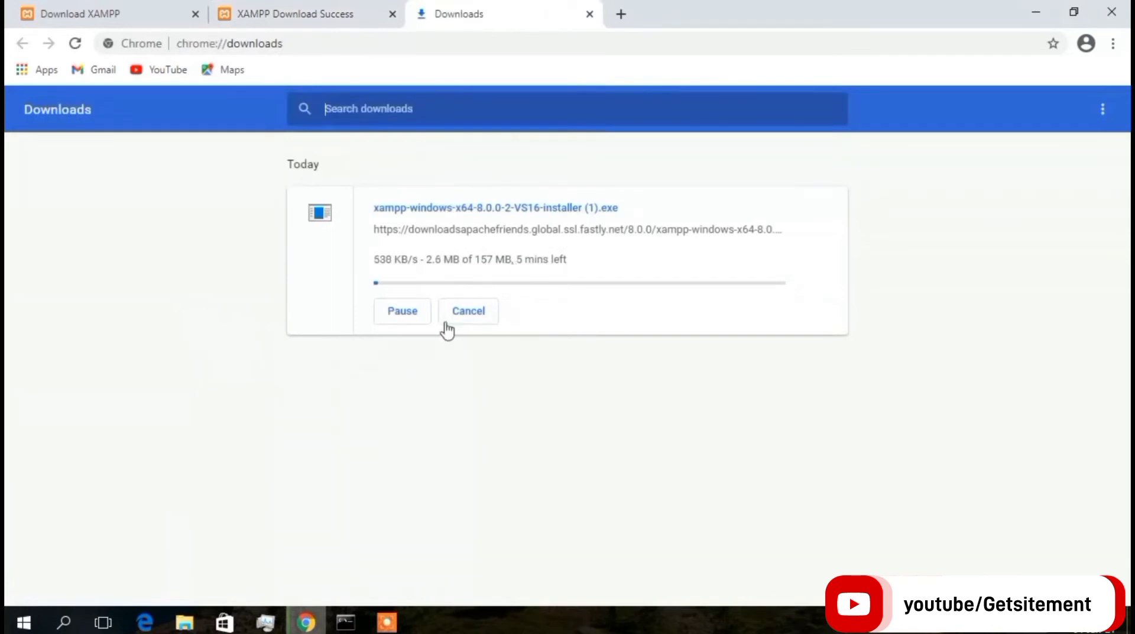
pyautogui.click(403, 316)
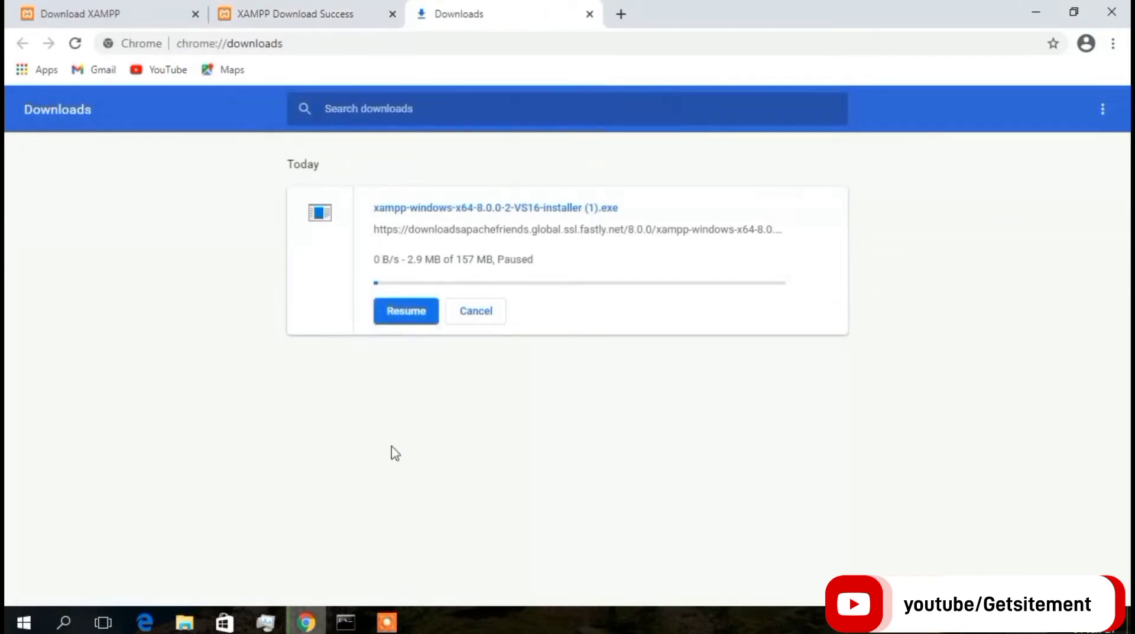
# Run xampp-windows-x64-8.0.0-2-VS16-installer from the Downloads folder.
pyautogui.click(195, 620)
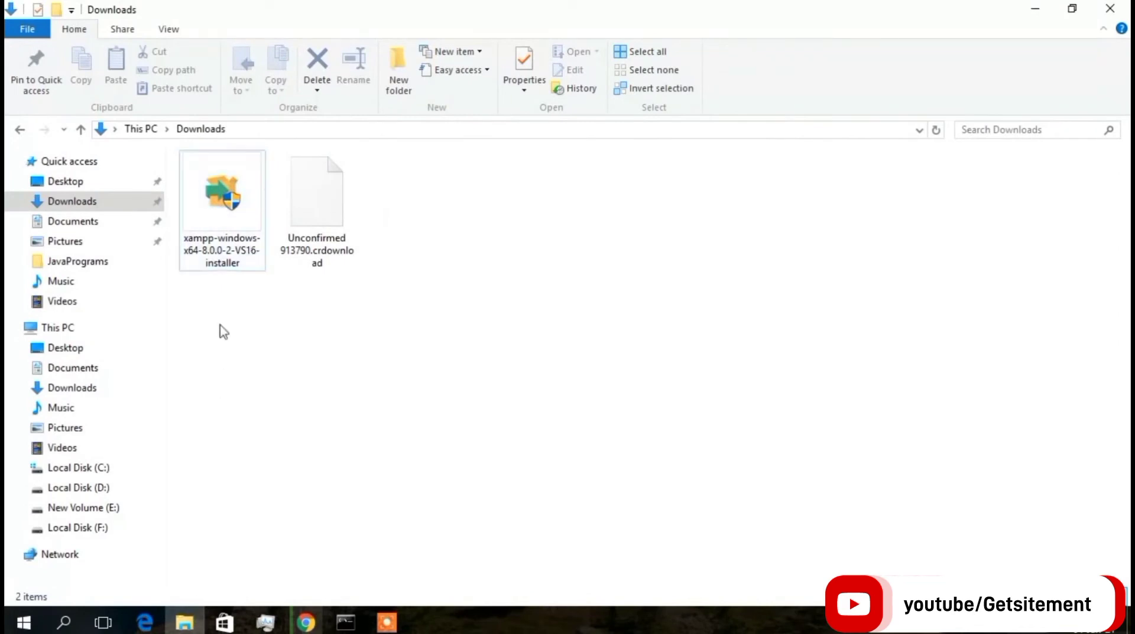
pyautogui.click(250, 241)
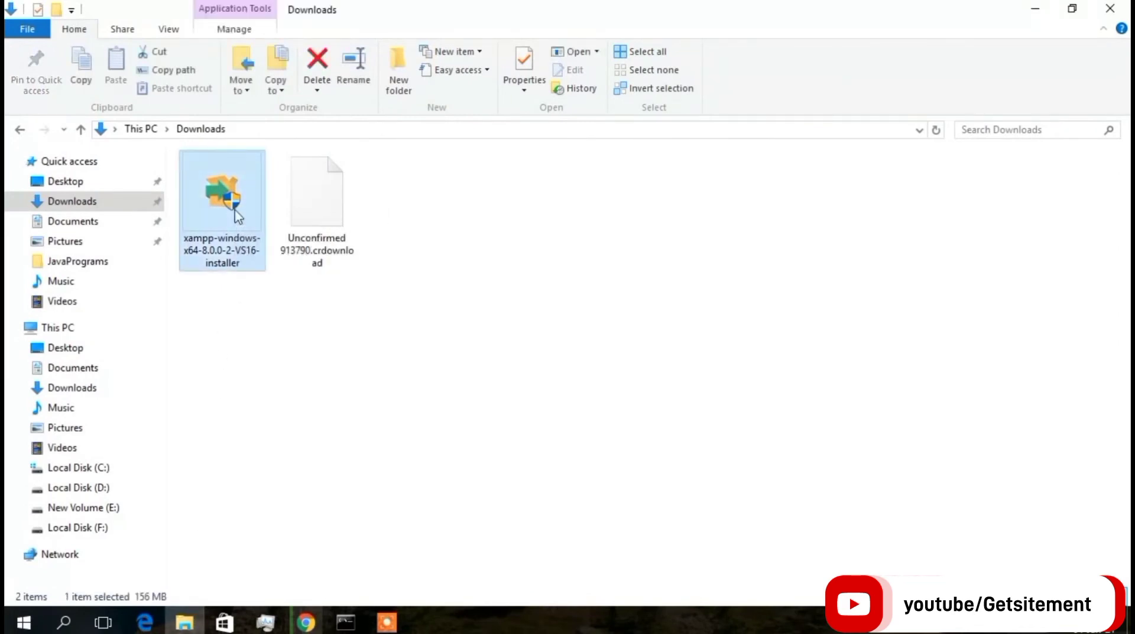
pyautogui.doubleClick(236, 215)
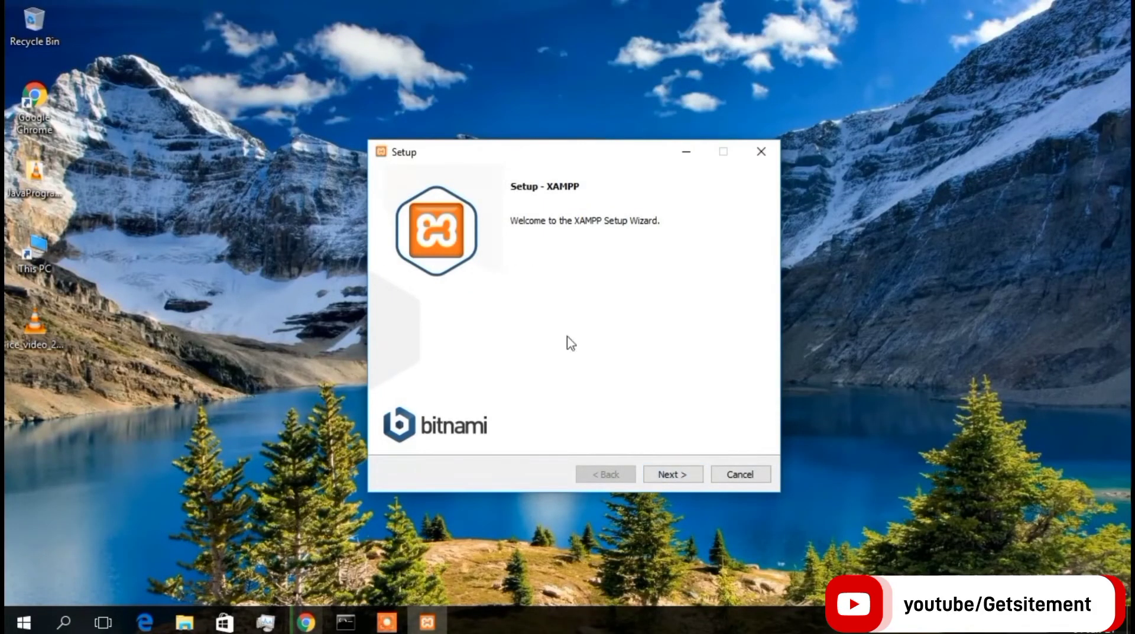
# Install XAMPP with all components into C:\xampp, keeping English as the language.
pyautogui.click(674, 476)
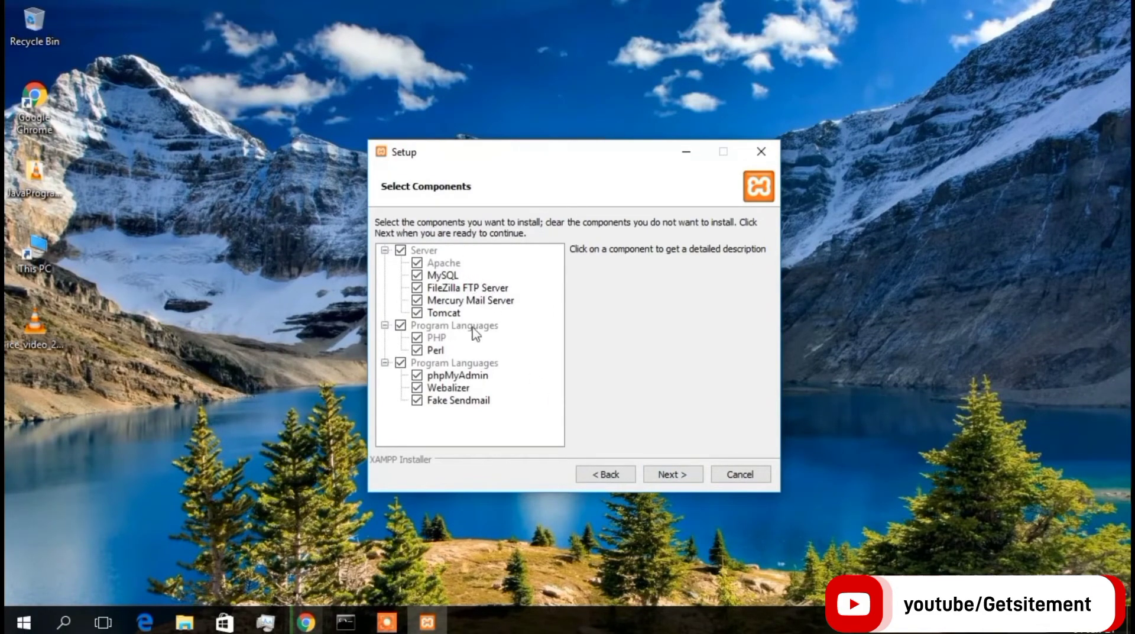
pyautogui.click(666, 477)
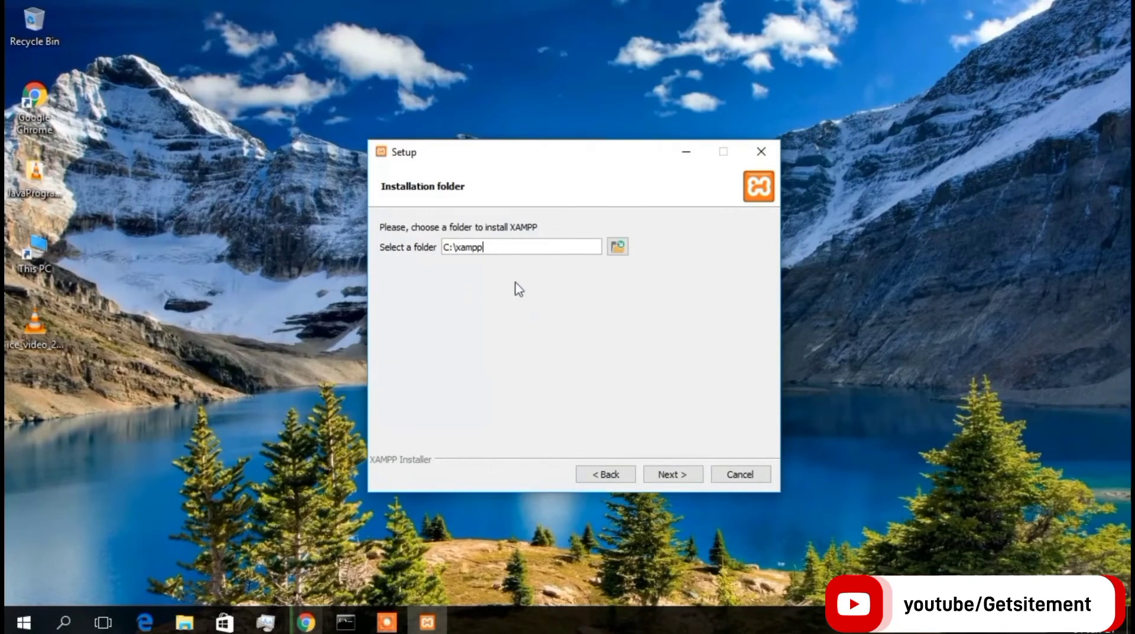
pyautogui.click(675, 475)
pyautogui.click(566, 245)
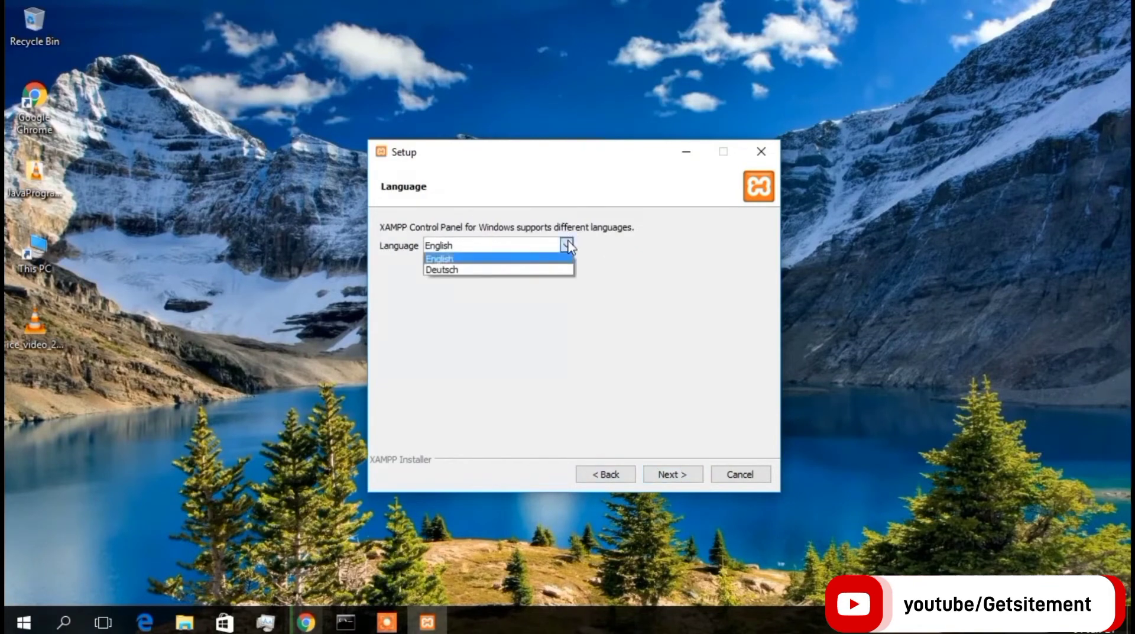
pyautogui.click(674, 475)
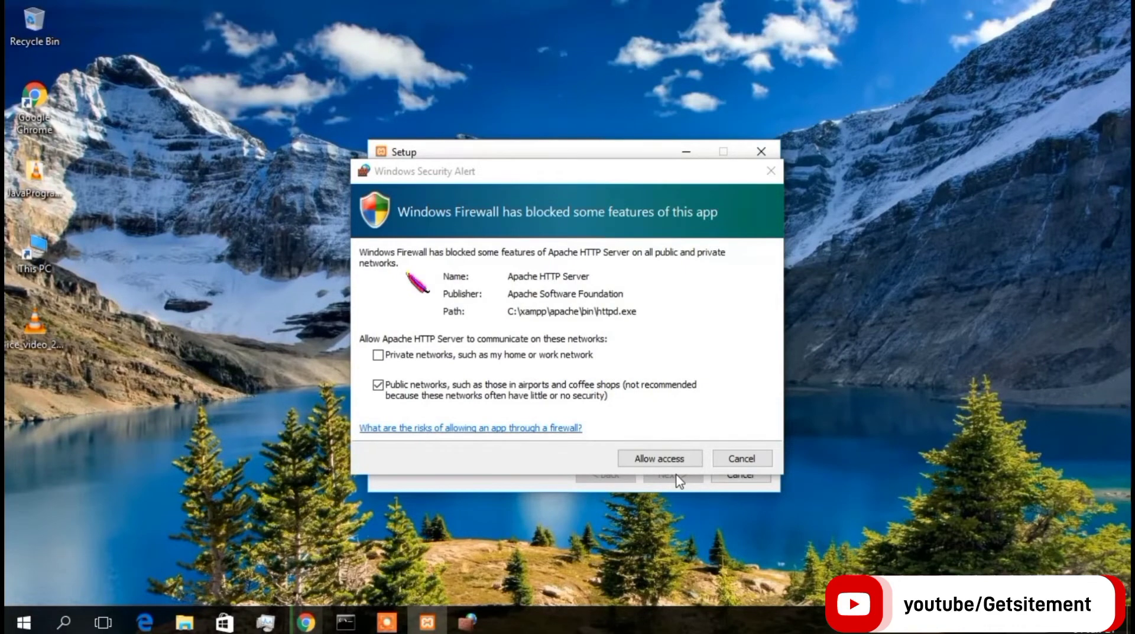
# Allow Apache through the firewall on private and public networks and finish setup.
pyautogui.click(539, 355)
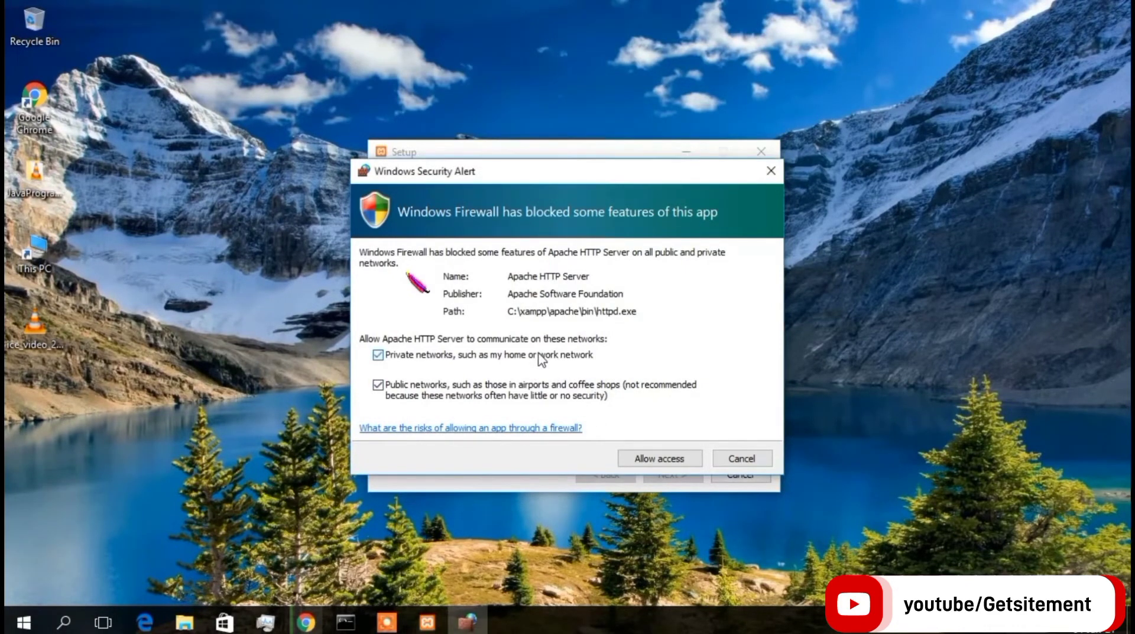
pyautogui.click(652, 459)
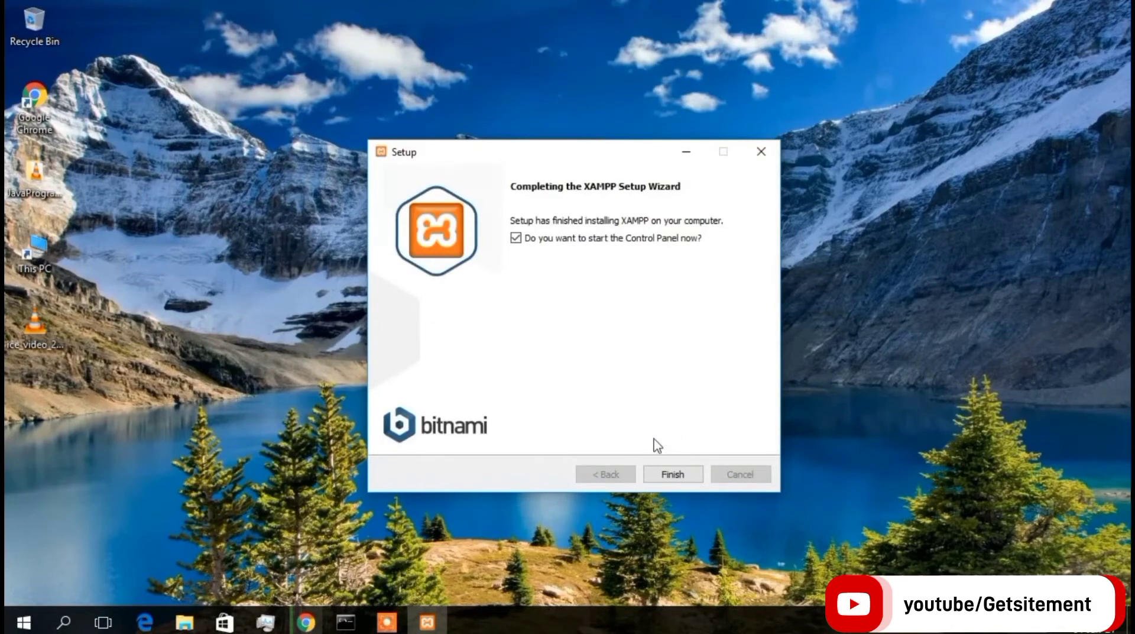
pyautogui.click(673, 474)
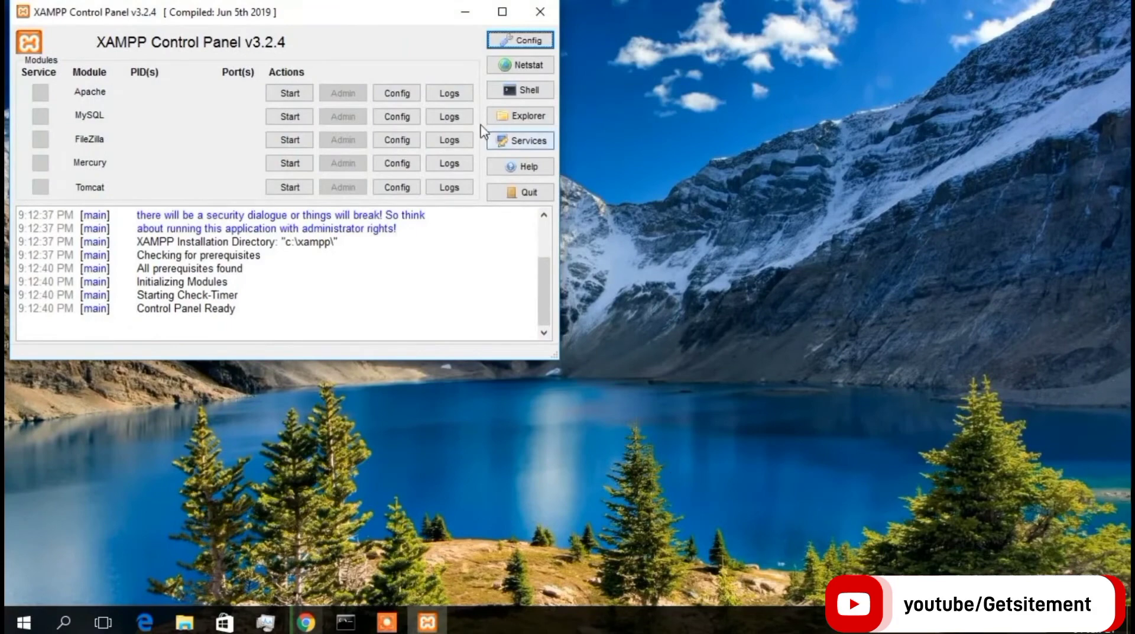
# Start Apache and MySQL in XAMPP, allow MySQL through the firewall, and open phpMyAdmin.
pyautogui.click(290, 93)
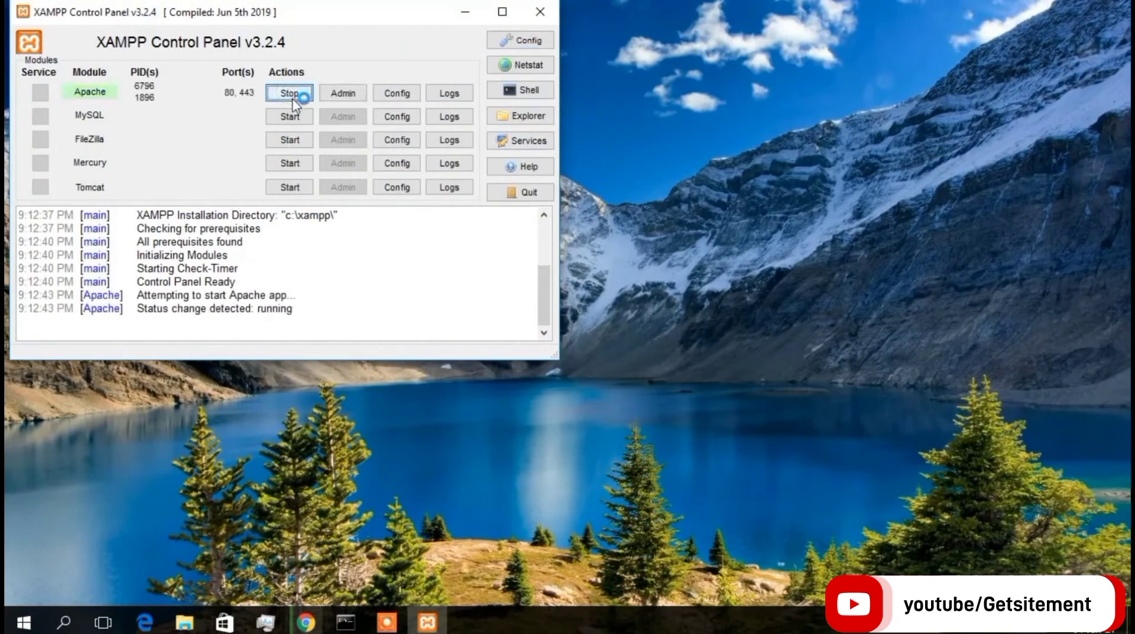
pyautogui.click(291, 117)
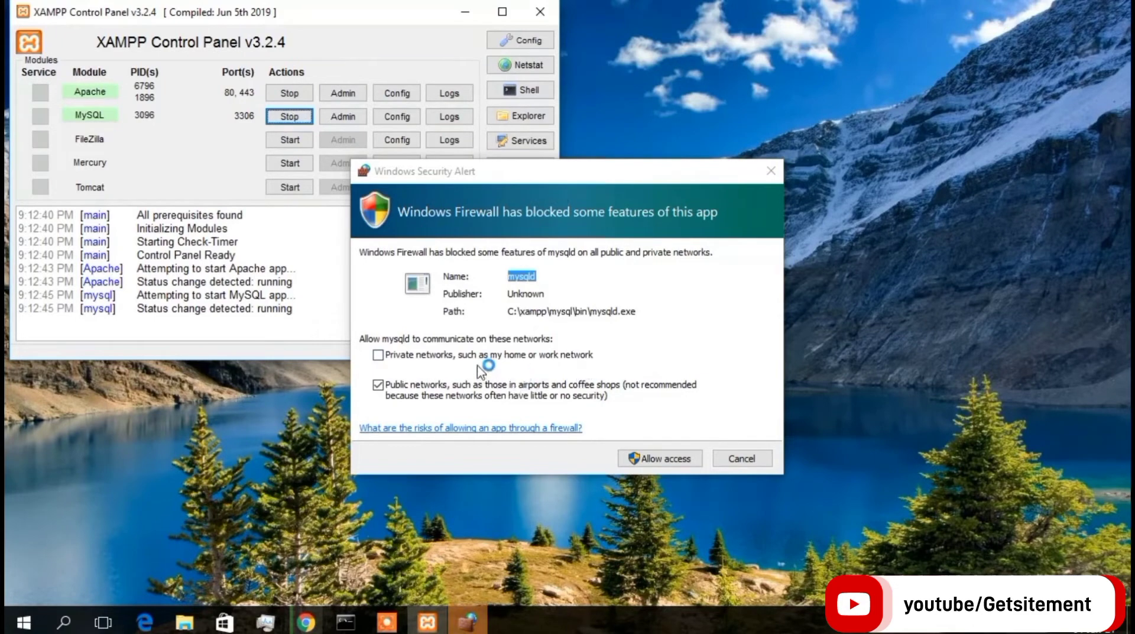
pyautogui.click(650, 457)
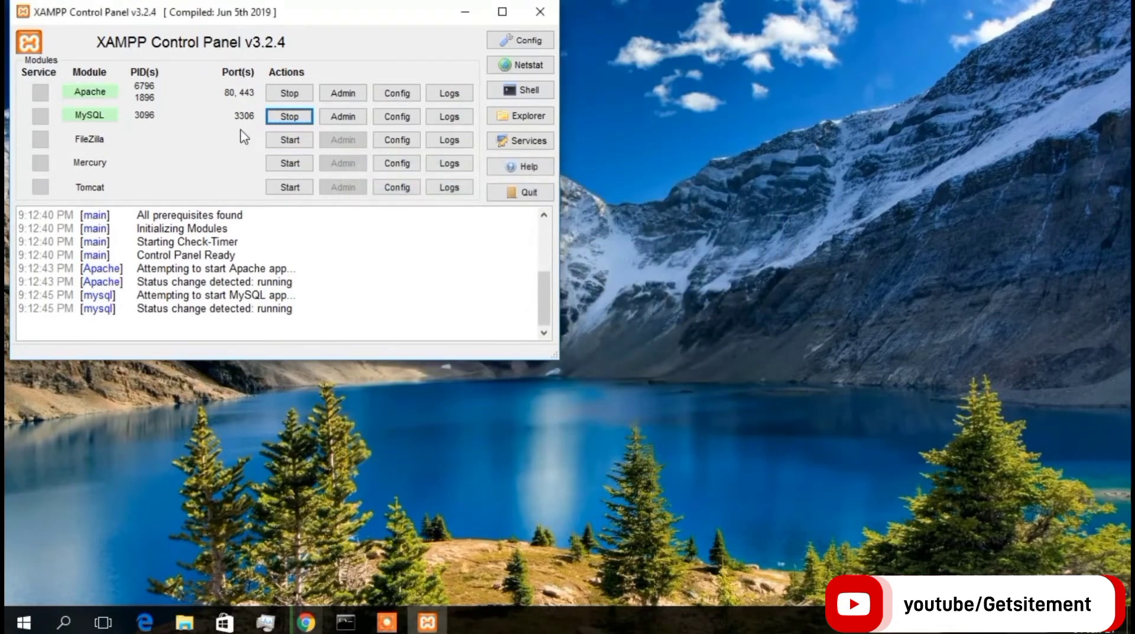
pyautogui.click(343, 117)
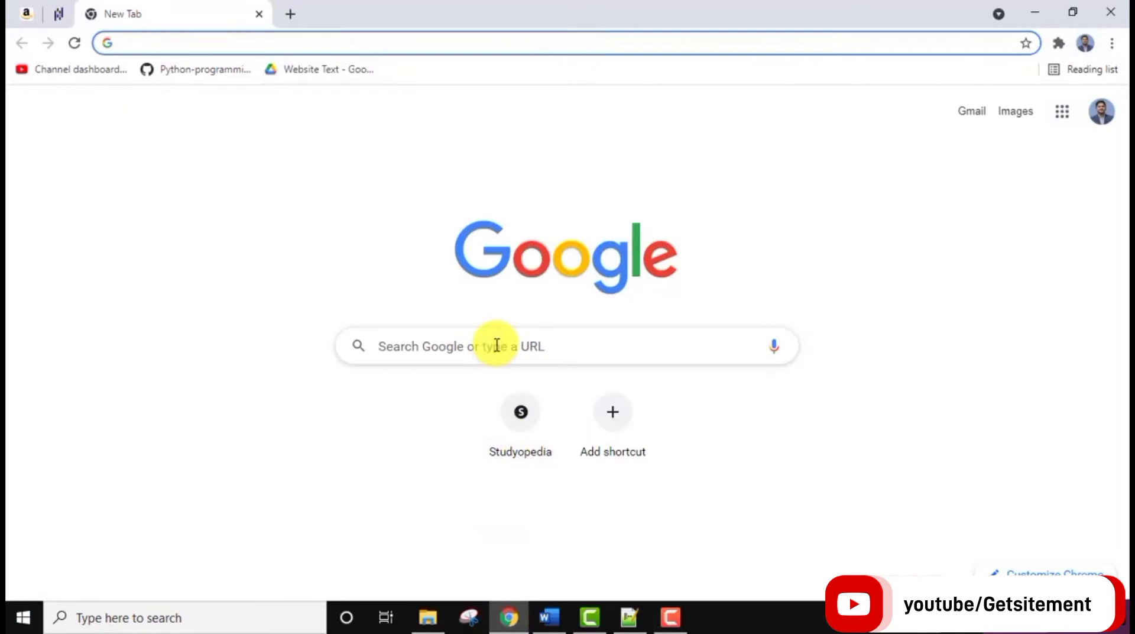
# Search for 'mysql' and open the MySQL Community (GPL) Downloads page.
pyautogui.click(497, 344)
pyautogui.write('mysql')
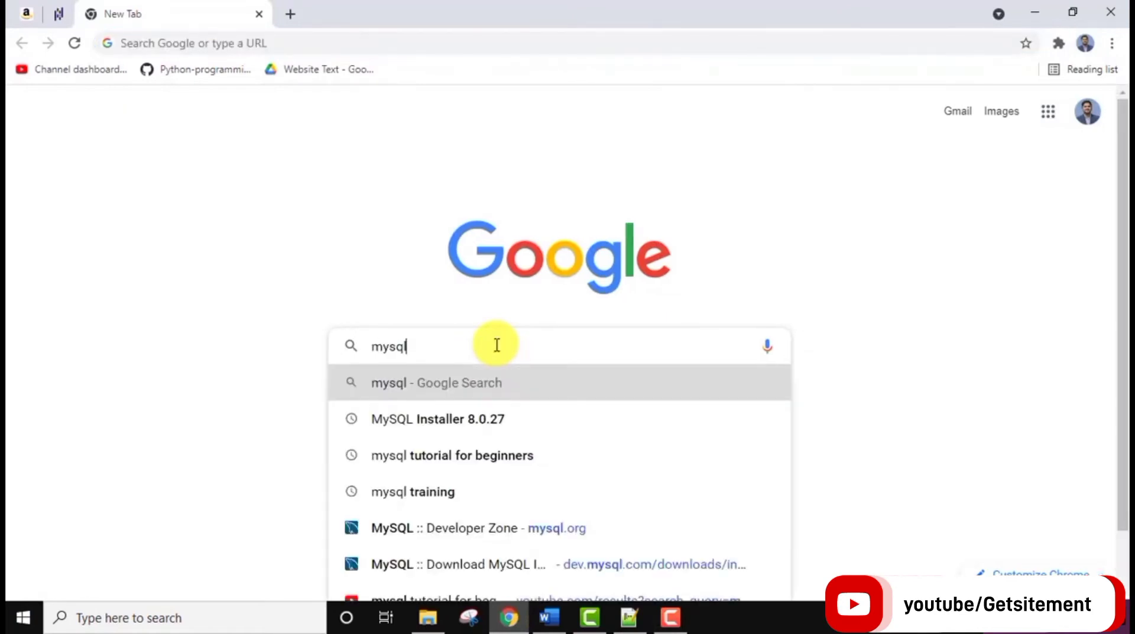
pyautogui.press('Return')
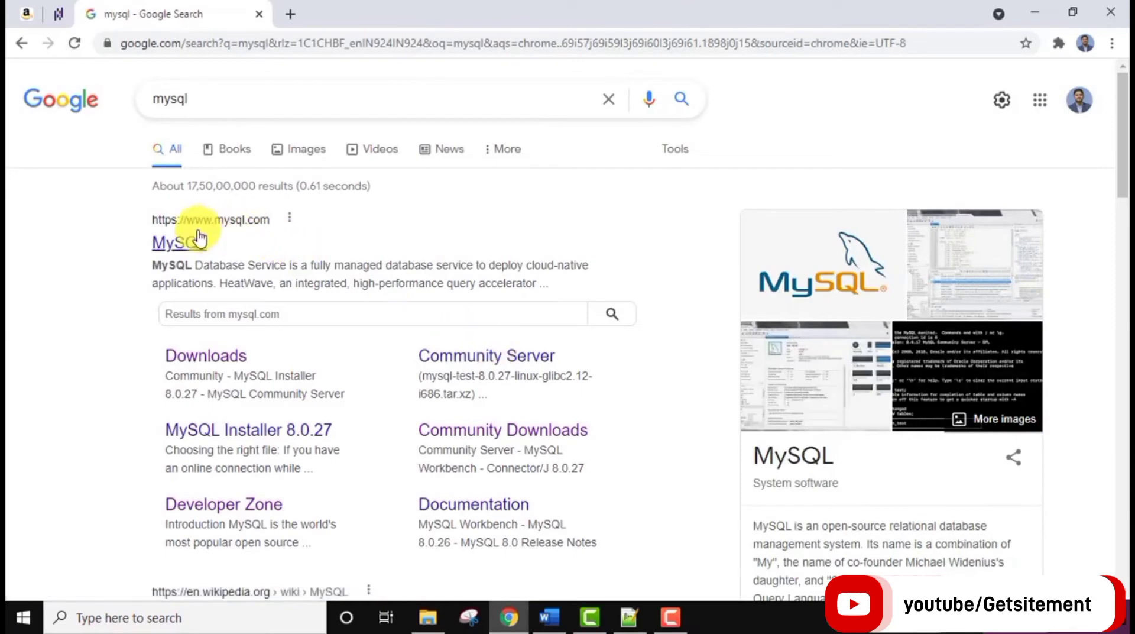
pyautogui.click(180, 242)
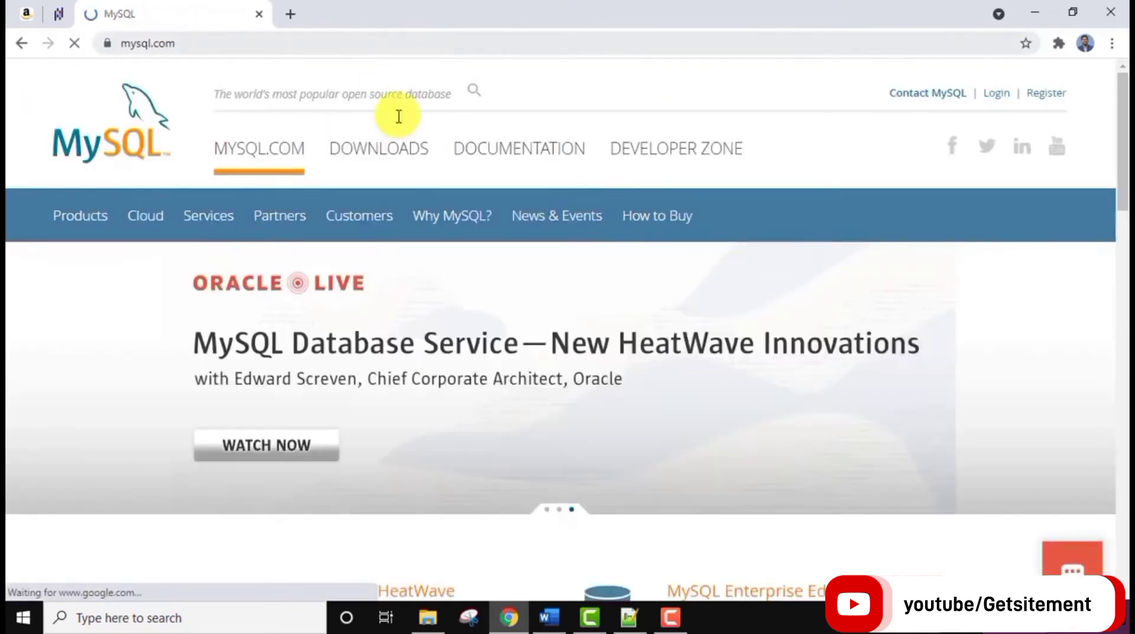
pyautogui.click(395, 152)
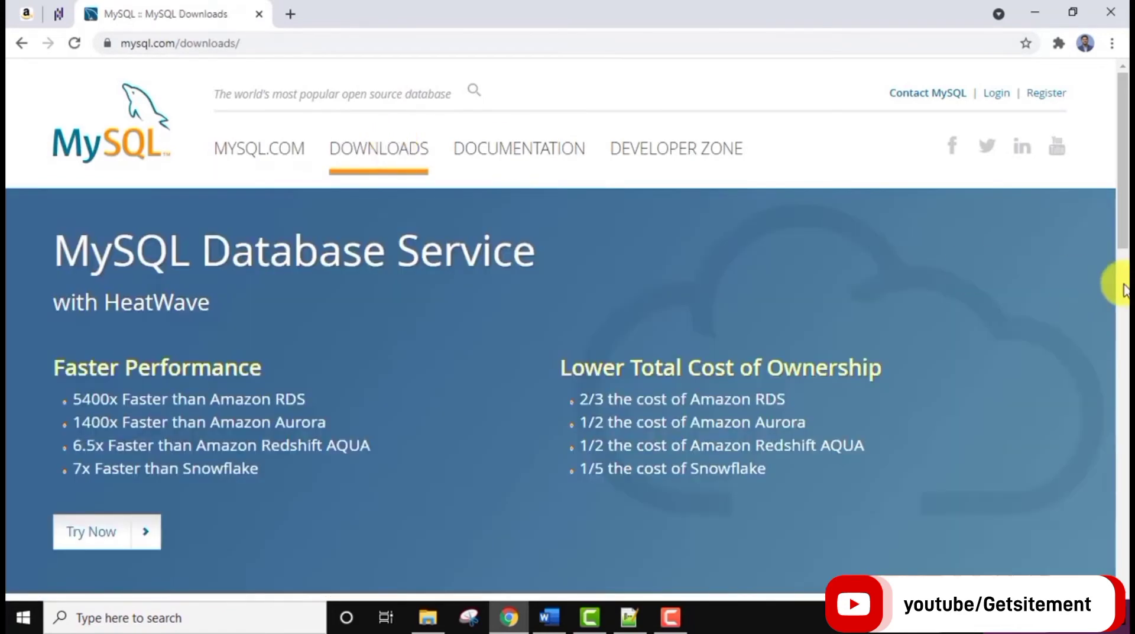
pyautogui.click(1123, 290)
pyautogui.moveTo(1124, 290); pyautogui.dragTo(1118, 330)
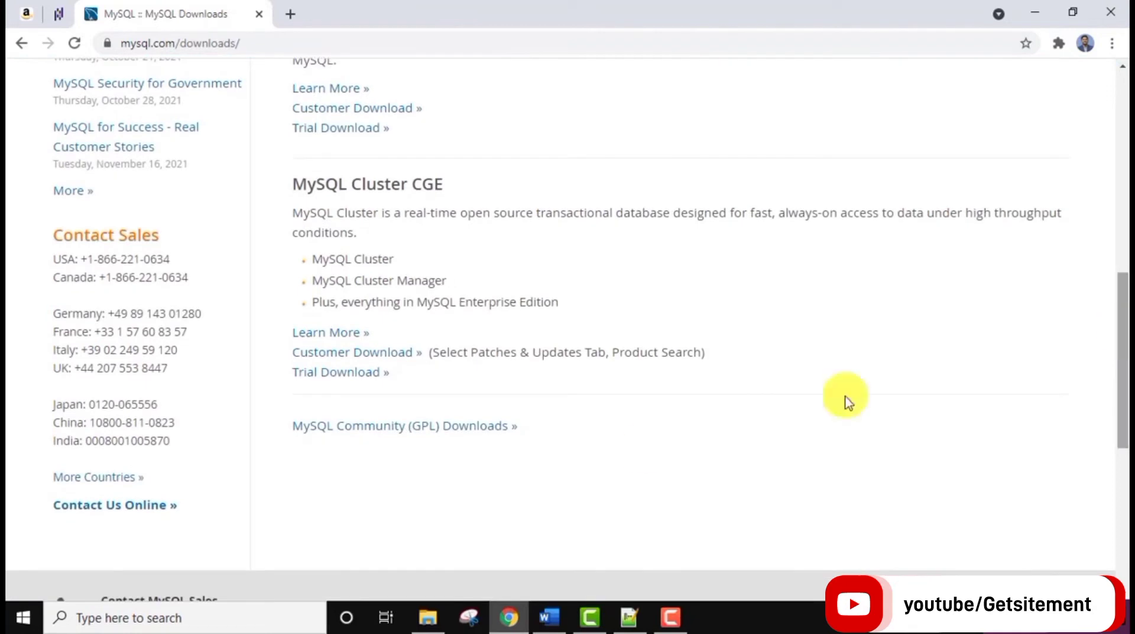
pyautogui.click(484, 434)
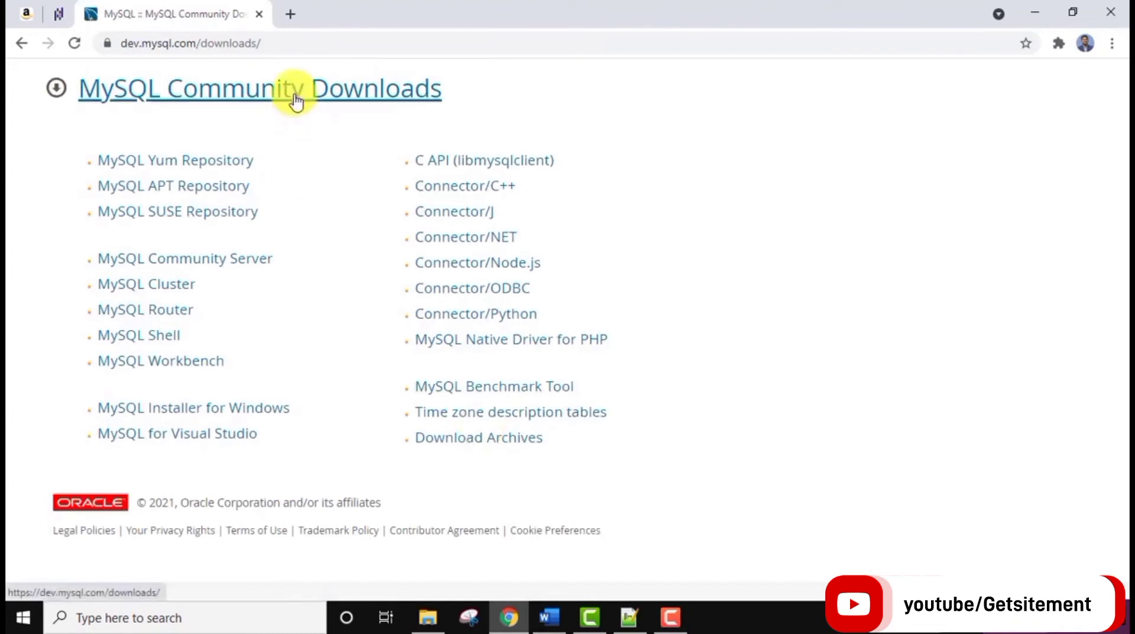
# Open the MySQL Installer for Windows page and compare the 2.4M and 470.0M installers.
pyautogui.click(267, 410)
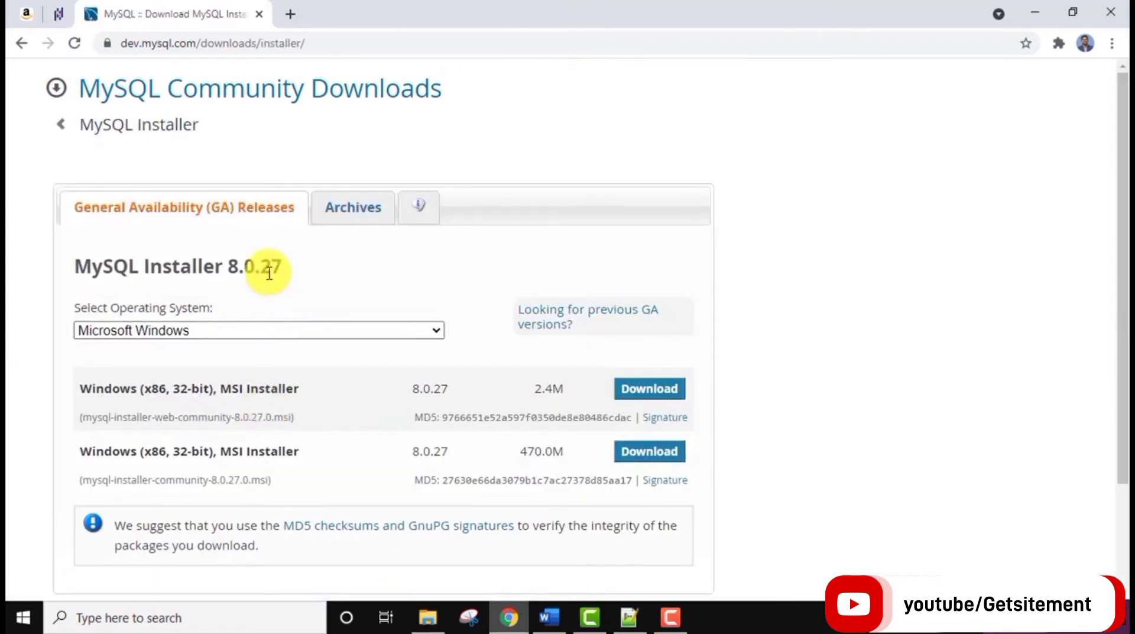
pyautogui.moveTo(1124, 88); pyautogui.dragTo(1123, 91)
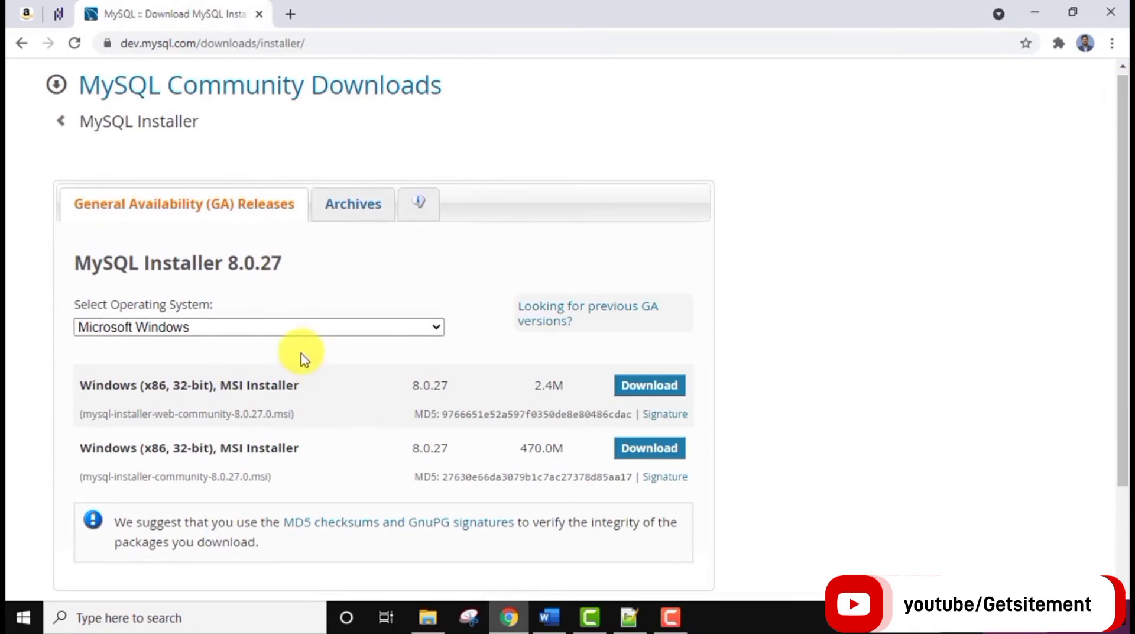
pyautogui.tripleClick(265, 377)
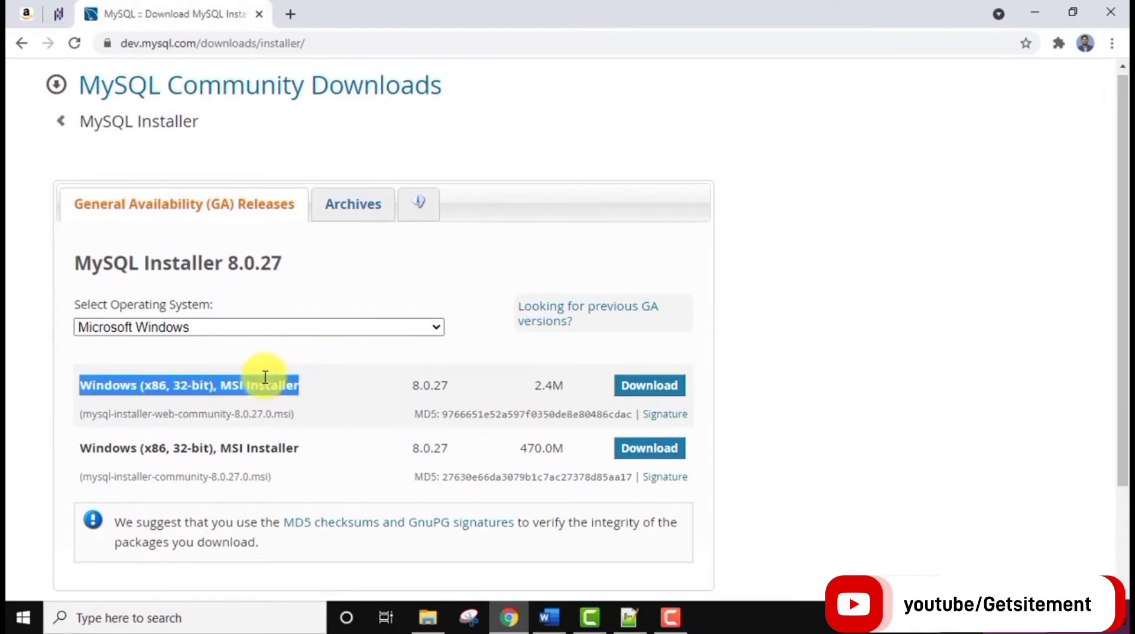
pyautogui.tripleClick(265, 445)
pyautogui.doubleClick(176, 454)
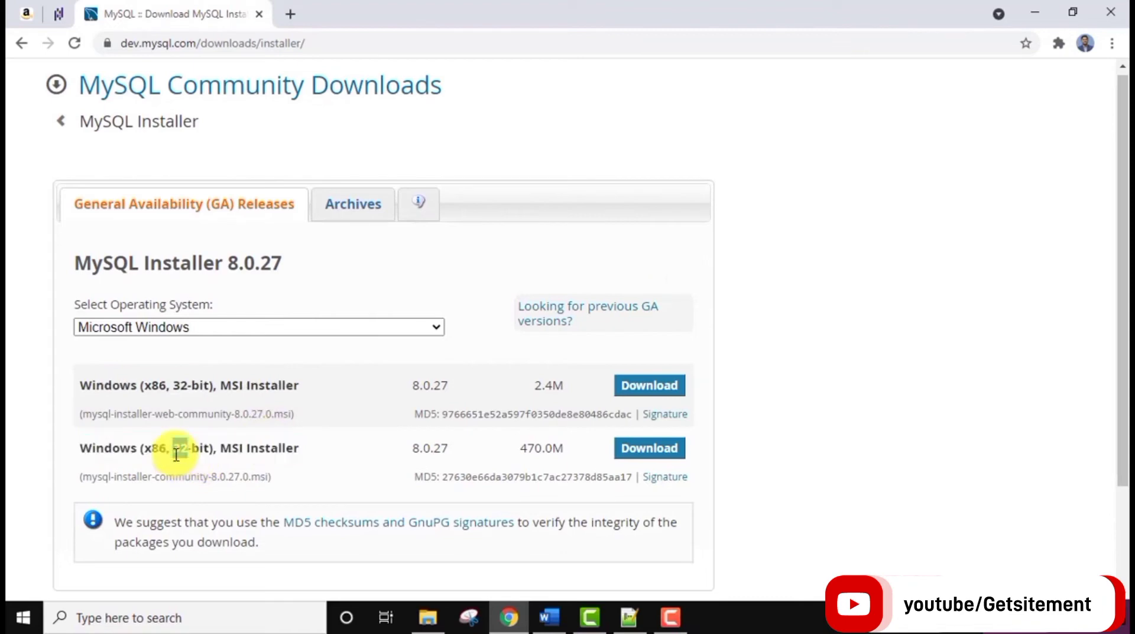
pyautogui.click(180, 454)
# Download the 470.0M full installer without logging in, then minimize Chrome.
pyautogui.click(640, 458)
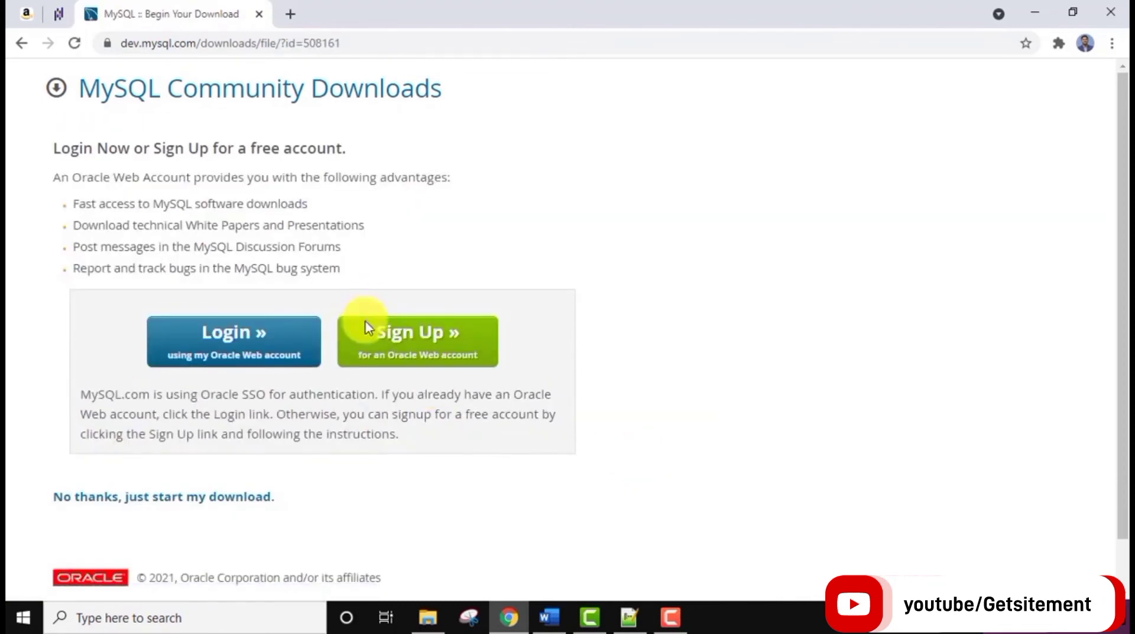
pyautogui.click(204, 506)
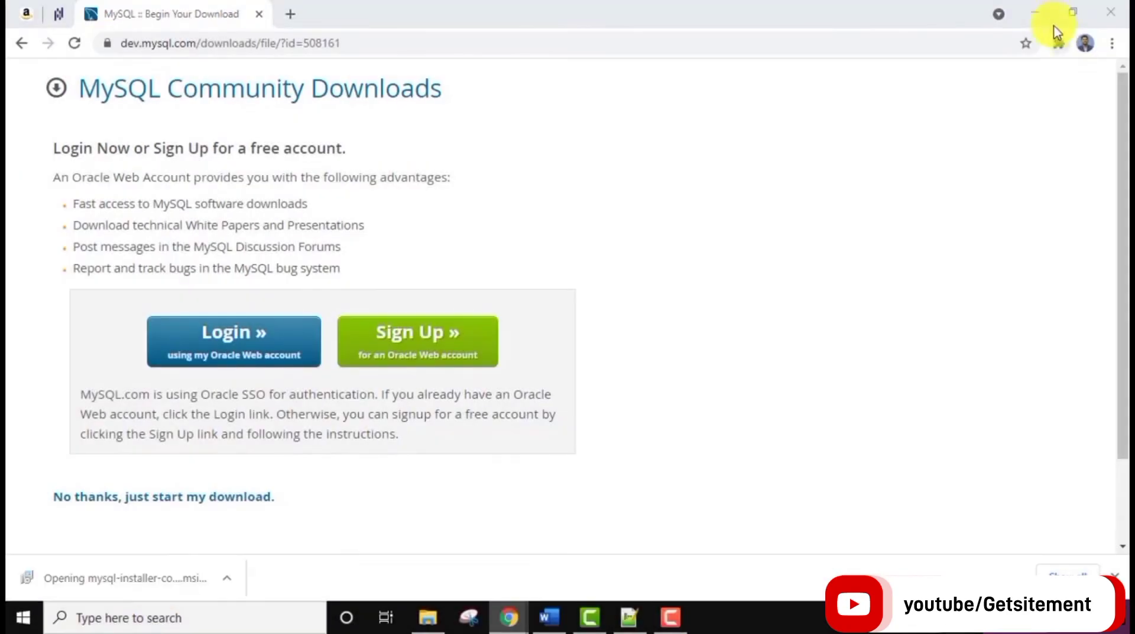
pyautogui.click(1036, 11)
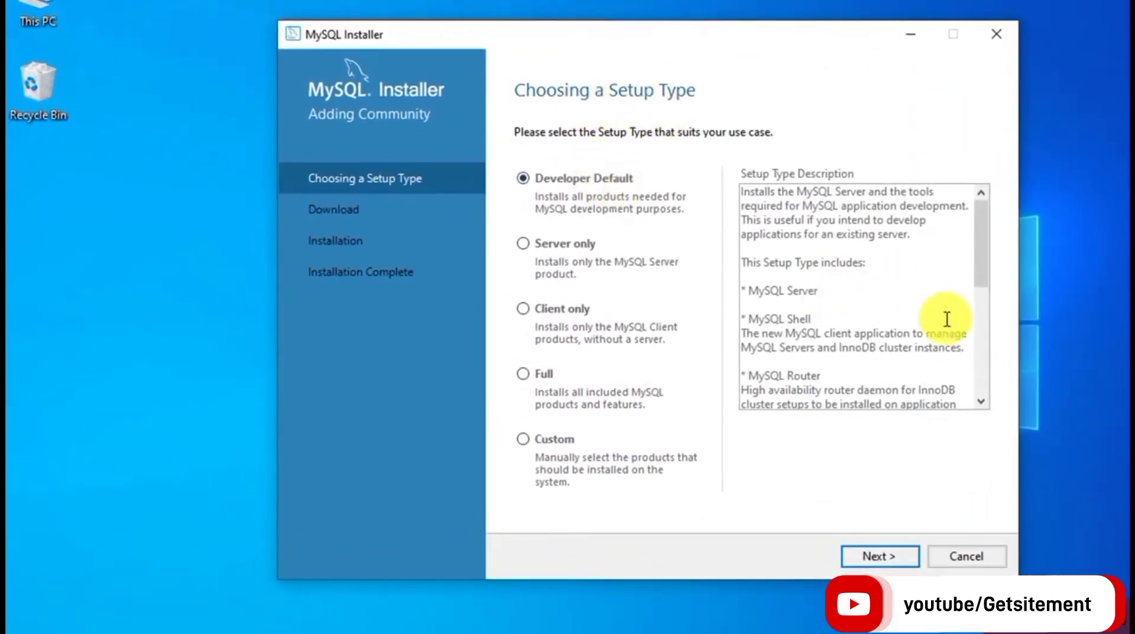
# Compare the Server only, Client only and Full setup types, then go with Custom.
pyautogui.click(978, 374)
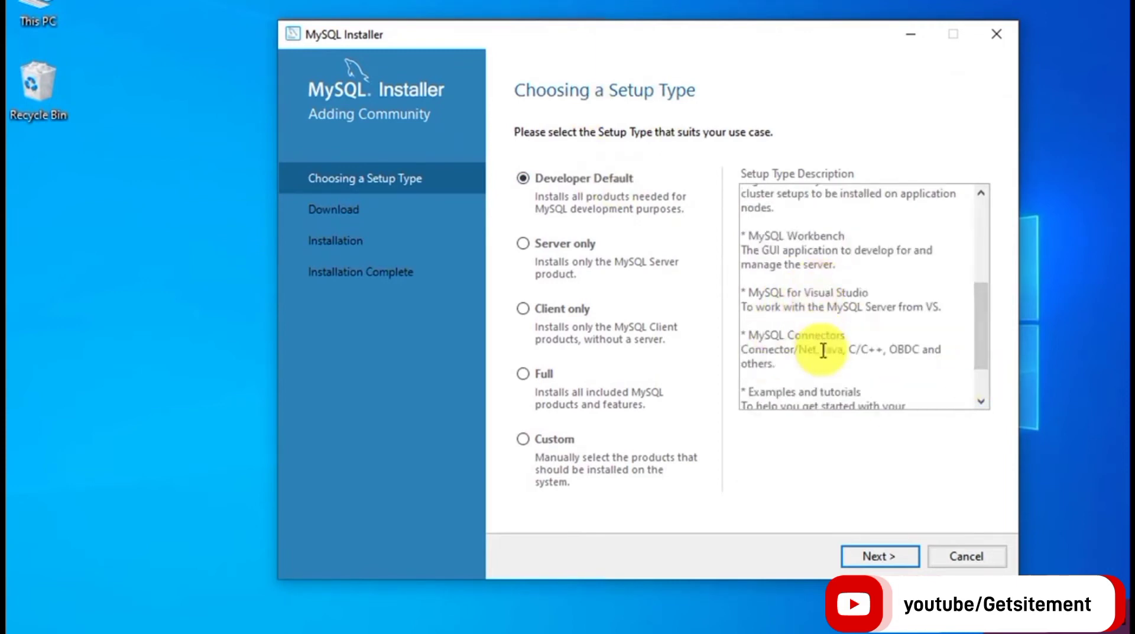
pyautogui.click(526, 244)
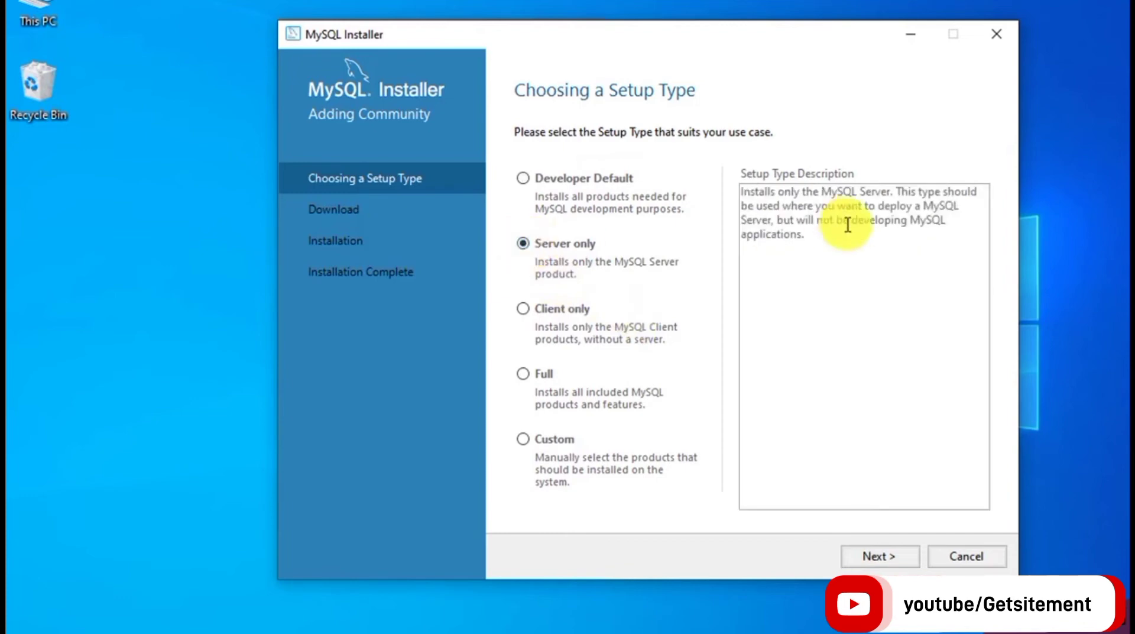
pyautogui.click(524, 308)
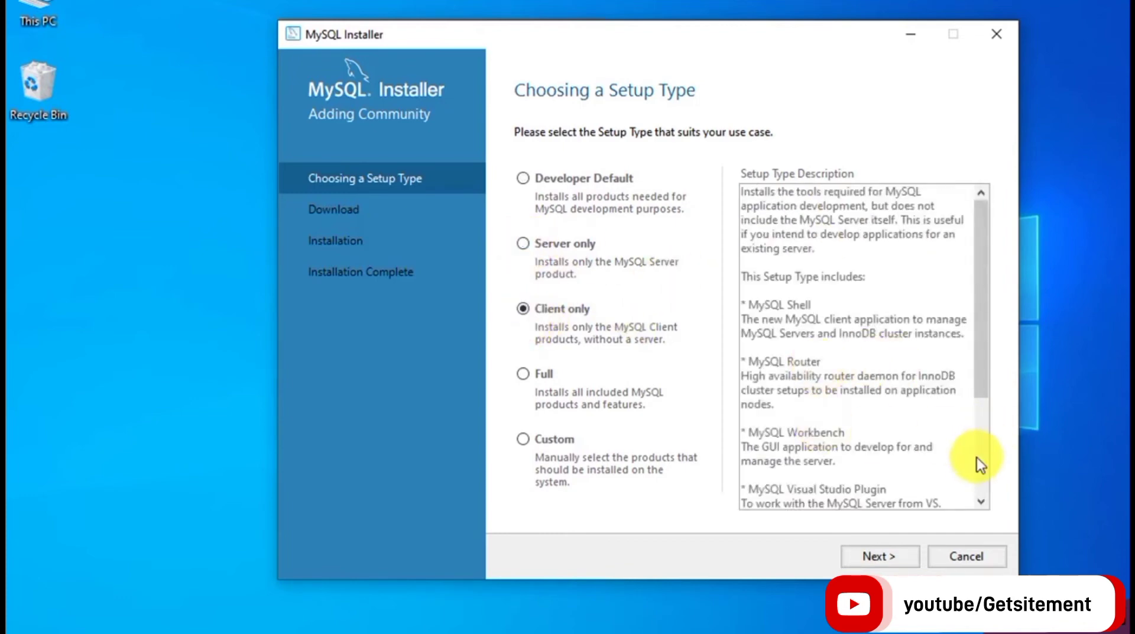
pyautogui.scroll(-4, 979, 458)
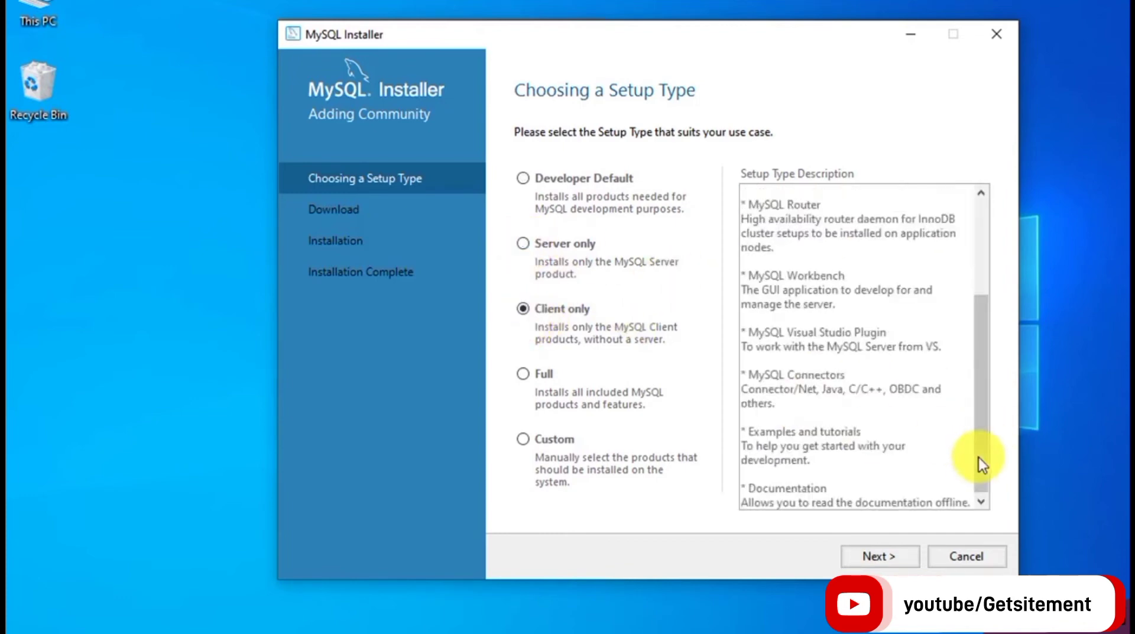
pyautogui.click(522, 375)
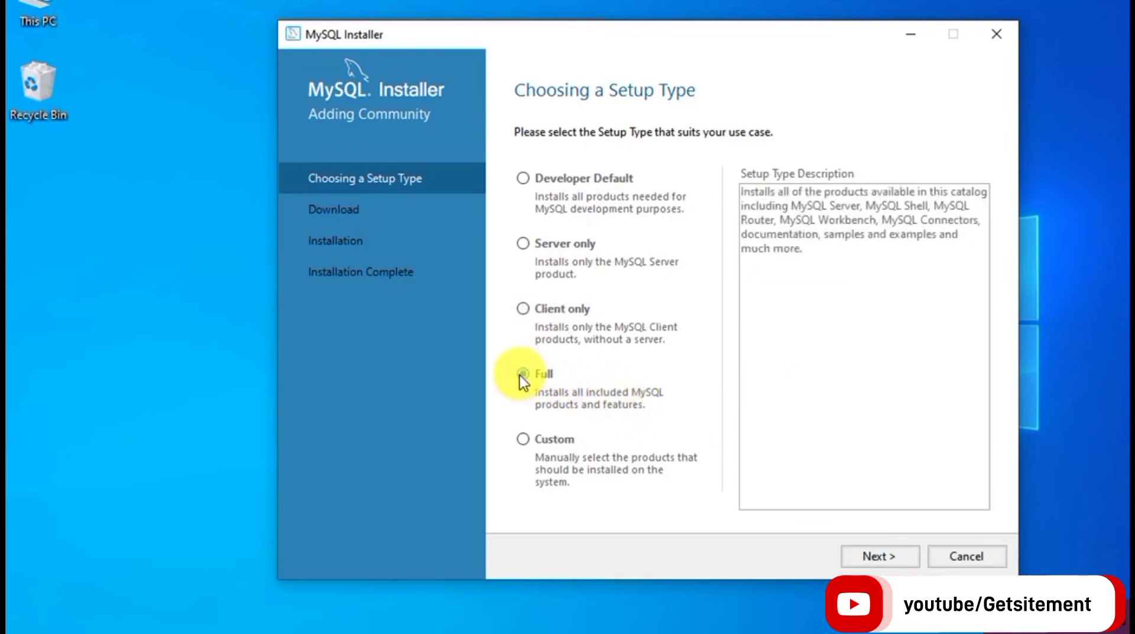
pyautogui.click(527, 441)
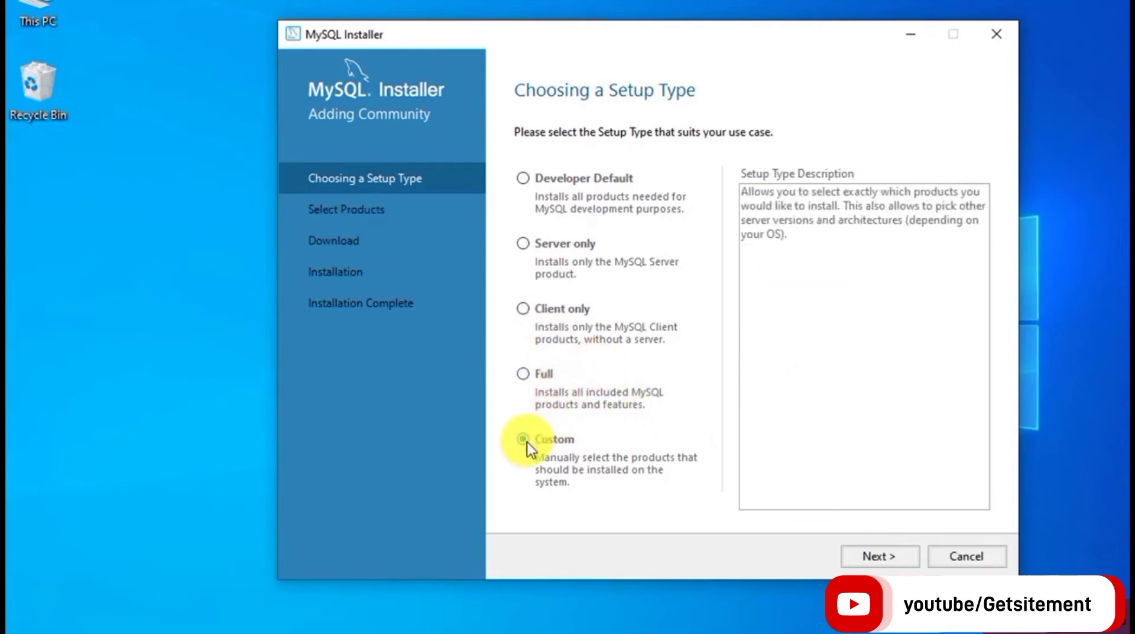
pyautogui.click(881, 551)
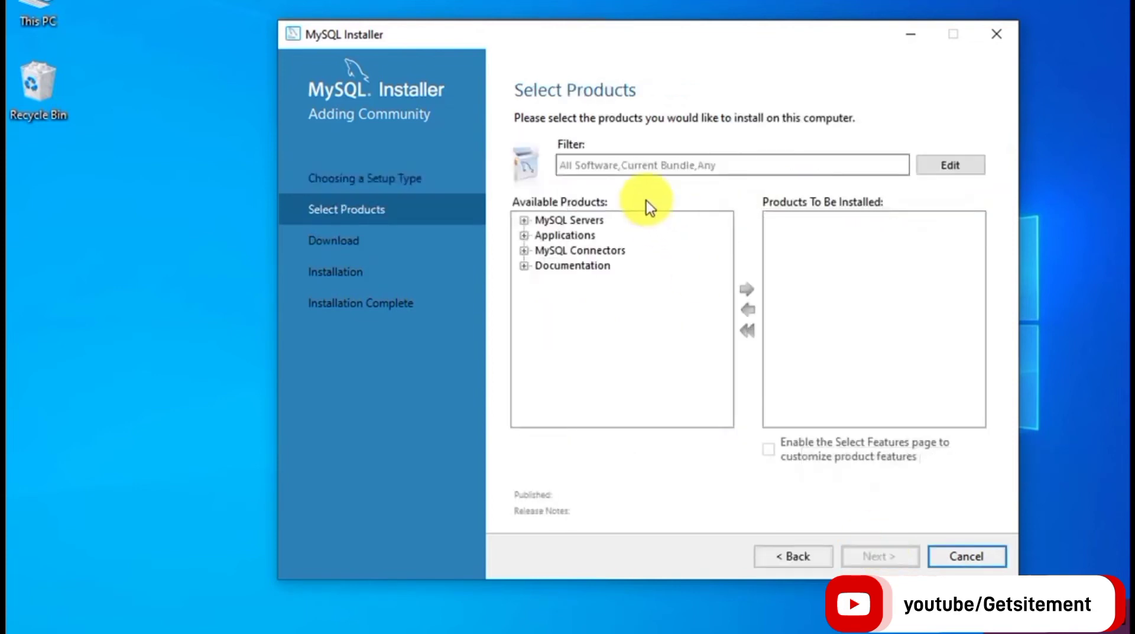
# Add MySQL Server 8.0.27 - X64 to the products to be installed.
pyautogui.click(524, 222)
pyautogui.click(542, 236)
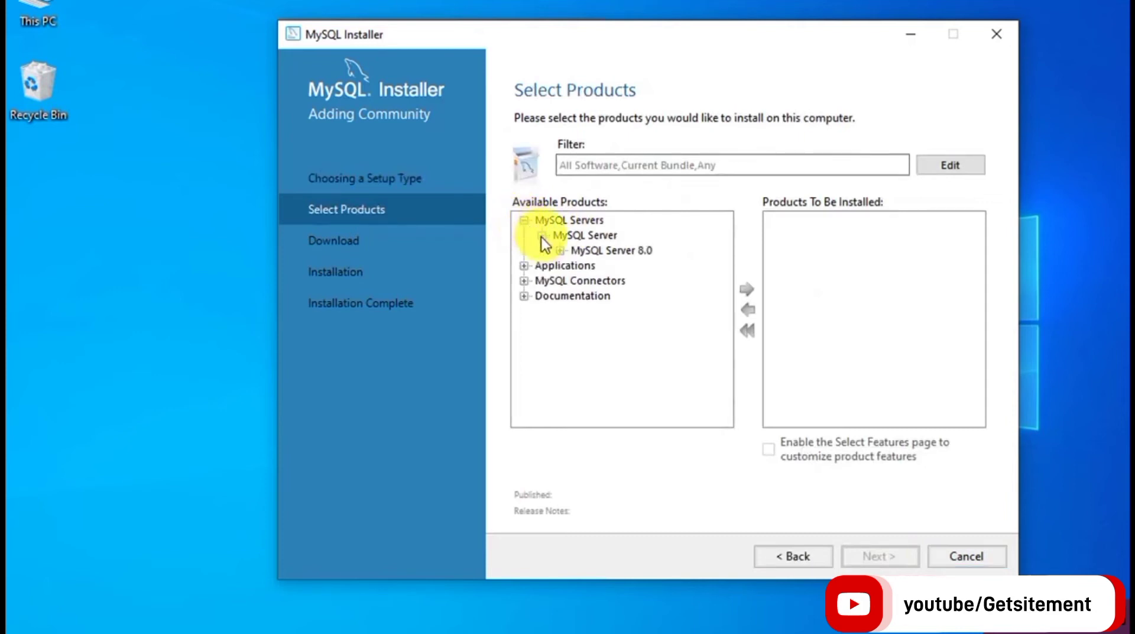
pyautogui.click(559, 252)
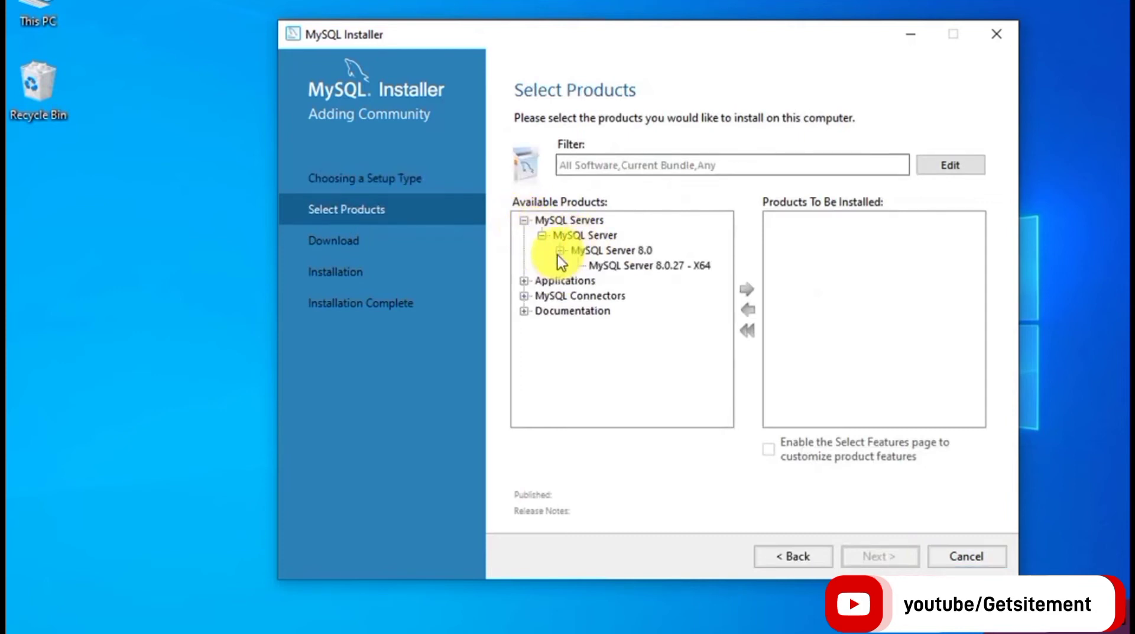
pyautogui.click(593, 264)
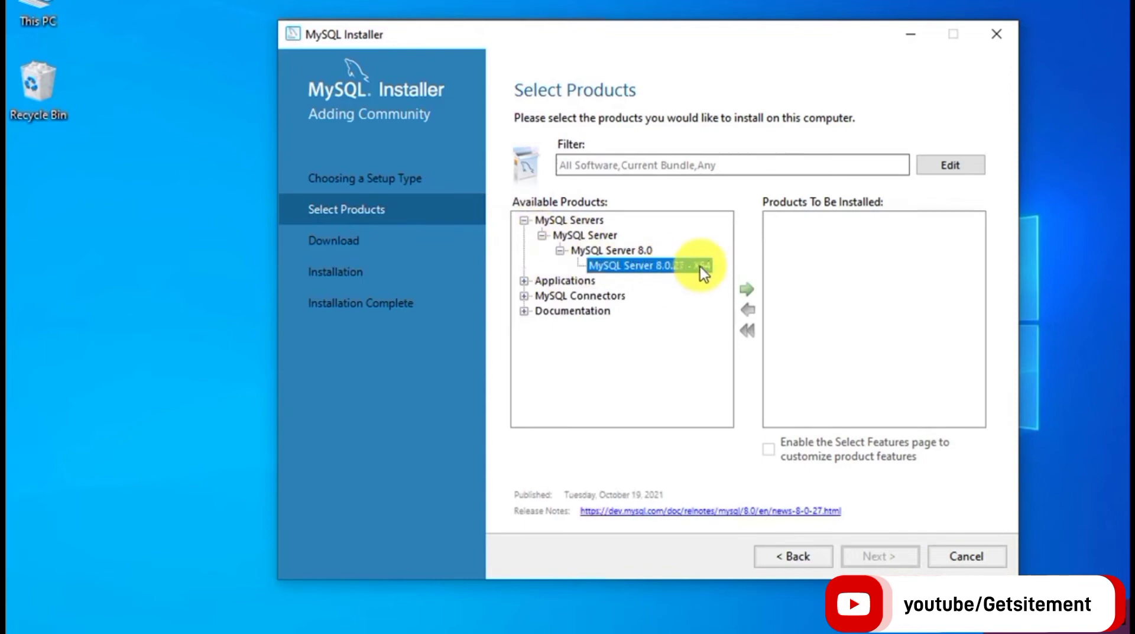
pyautogui.click(752, 287)
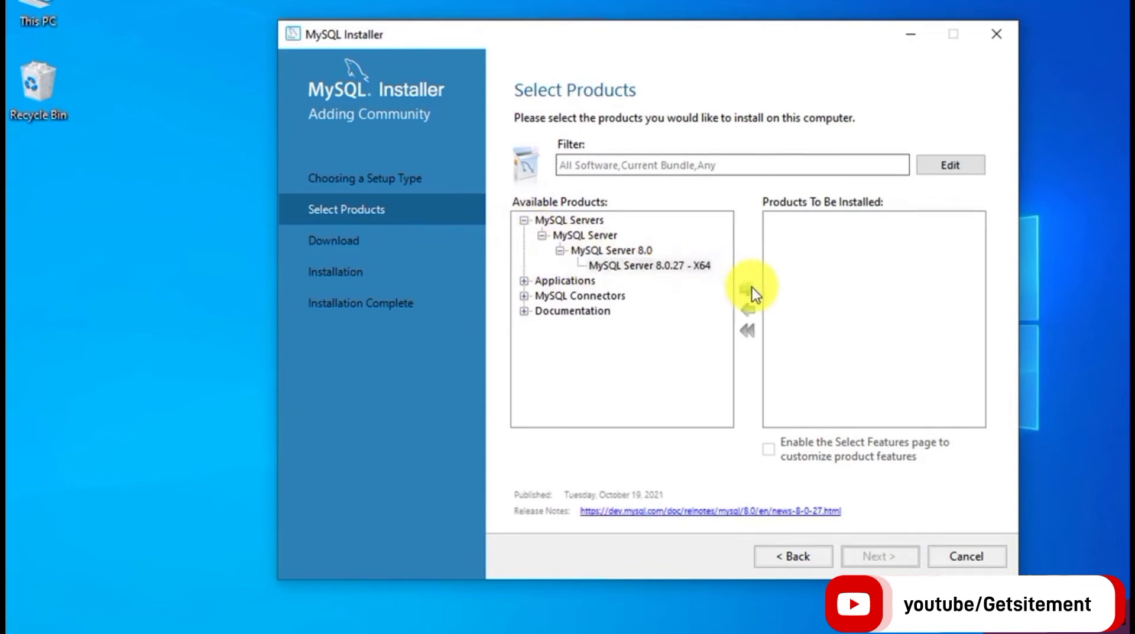
# Add MySQL Workbench 8.0.27 - X64 to the install list.
pyautogui.click(530, 281)
pyautogui.click(543, 295)
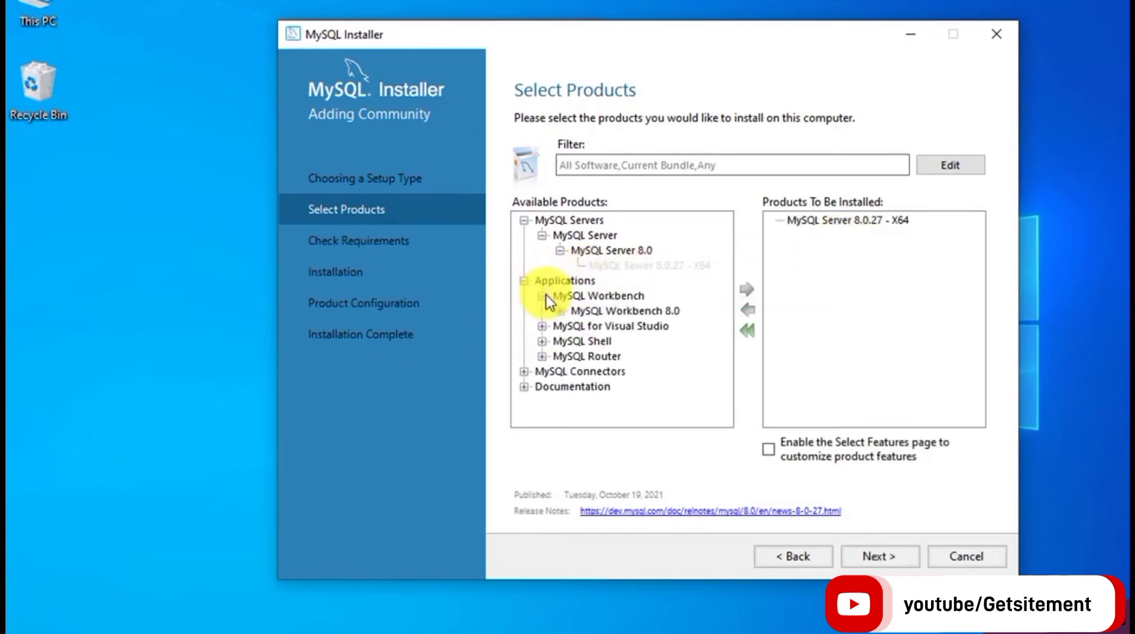
pyautogui.click(560, 310)
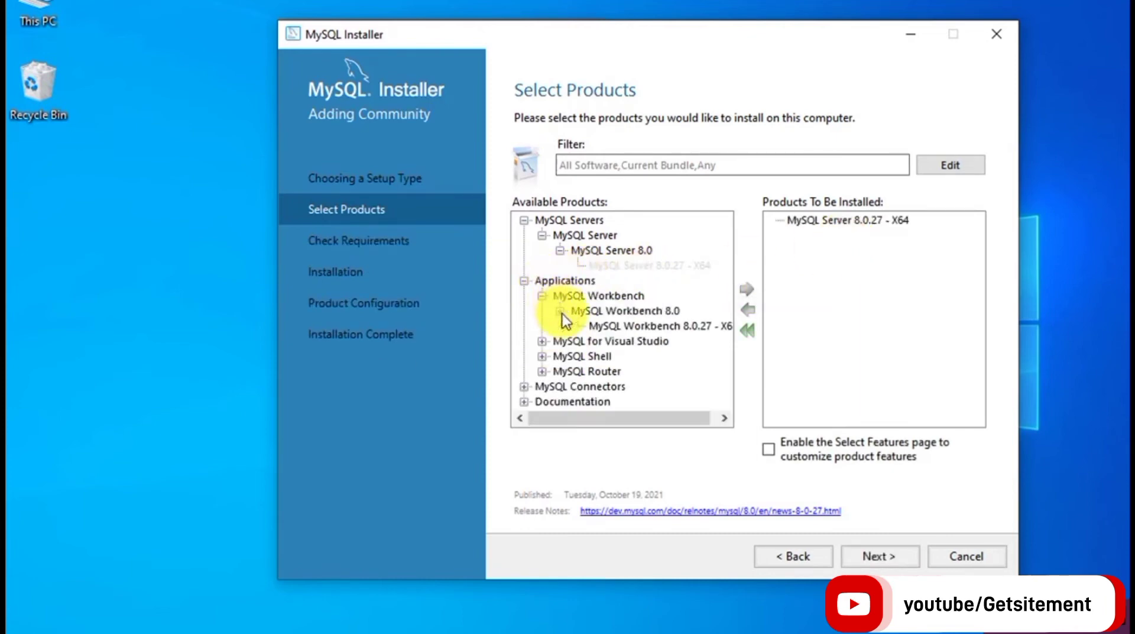
pyautogui.click(619, 325)
pyautogui.click(751, 289)
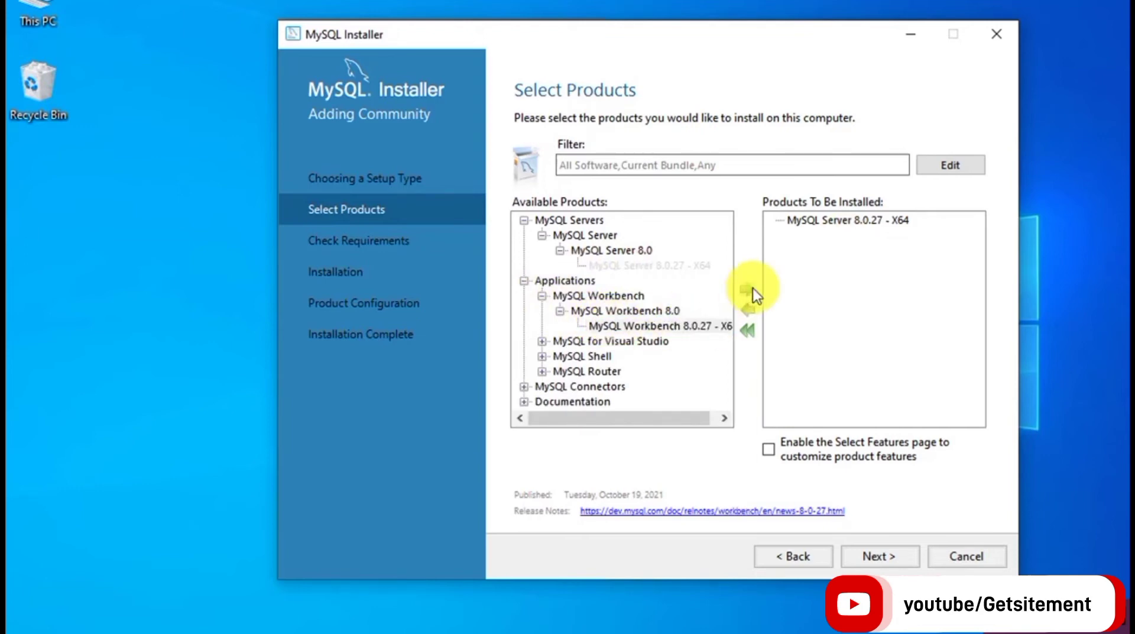
# Add MySQL Shell 8.0.27 - X64 to the install list and continue to requirements.
pyautogui.click(543, 356)
pyautogui.click(560, 371)
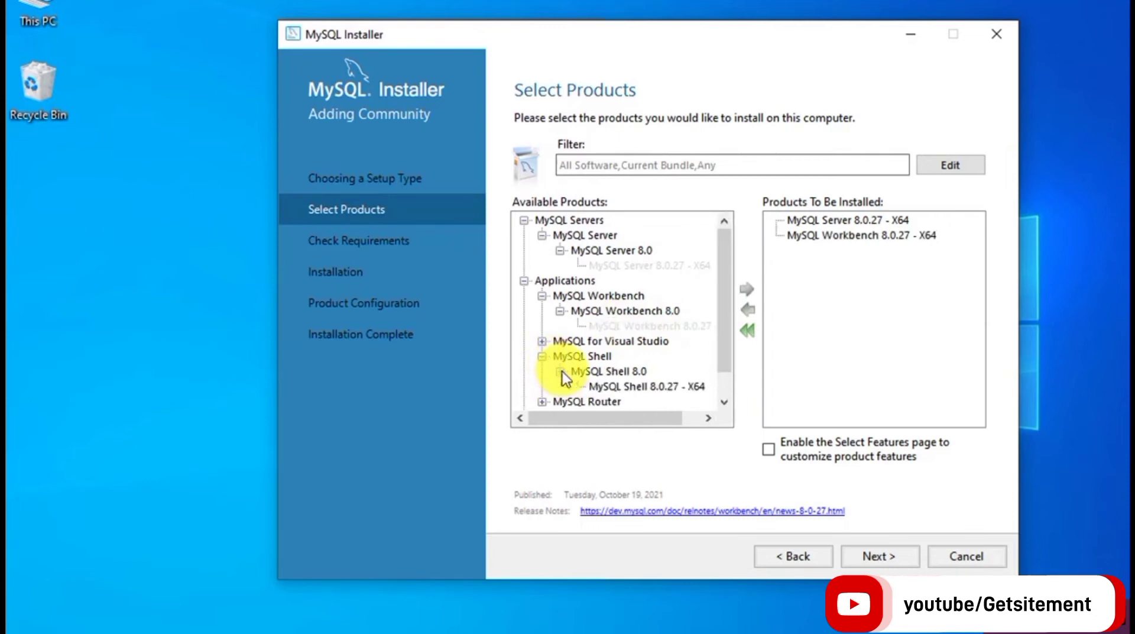
pyautogui.click(725, 401)
pyautogui.click(725, 402)
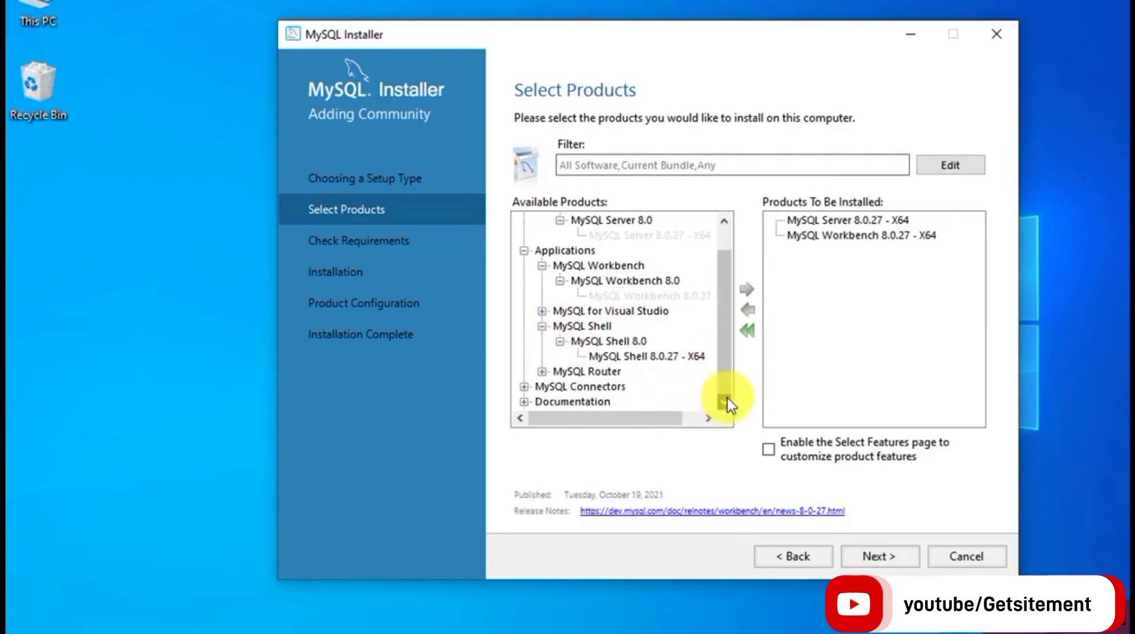
pyautogui.click(683, 356)
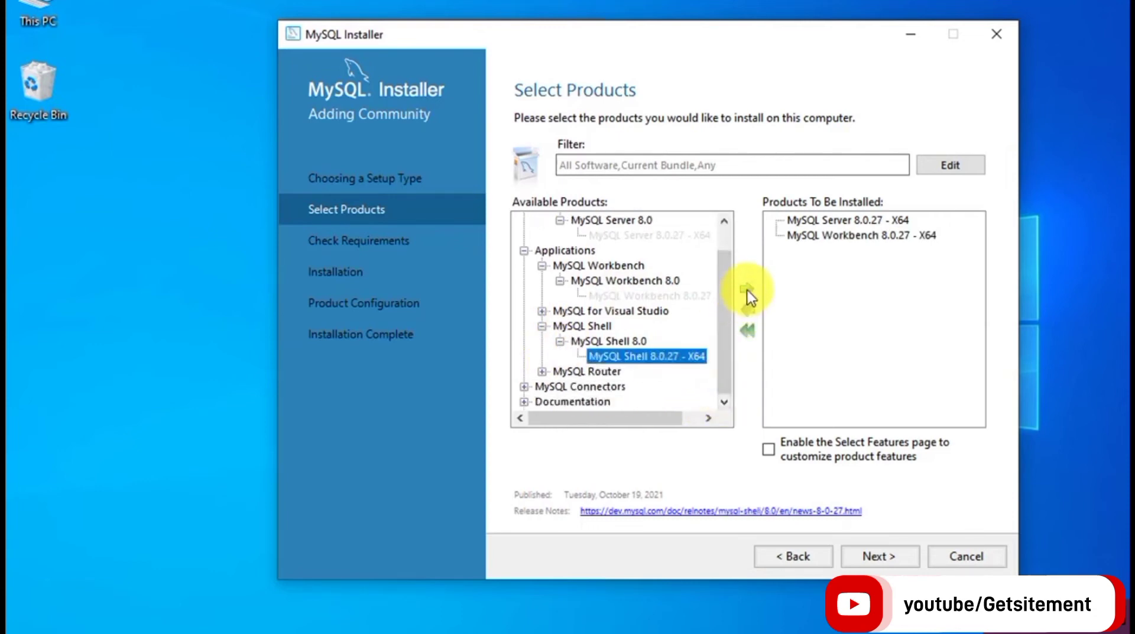
pyautogui.click(747, 290)
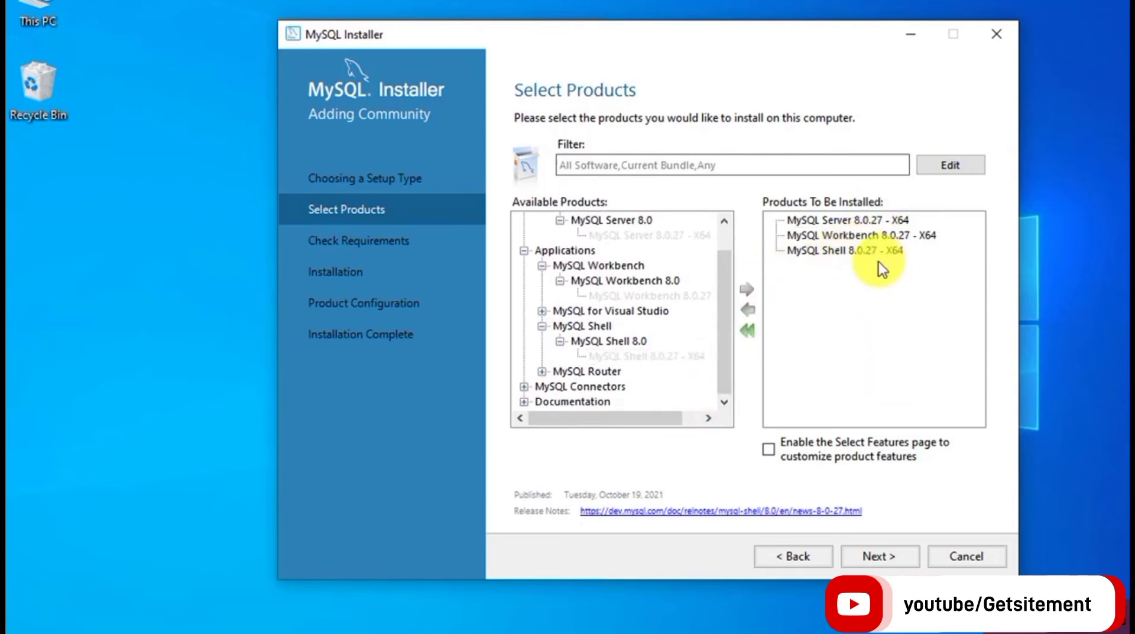
pyautogui.click(885, 555)
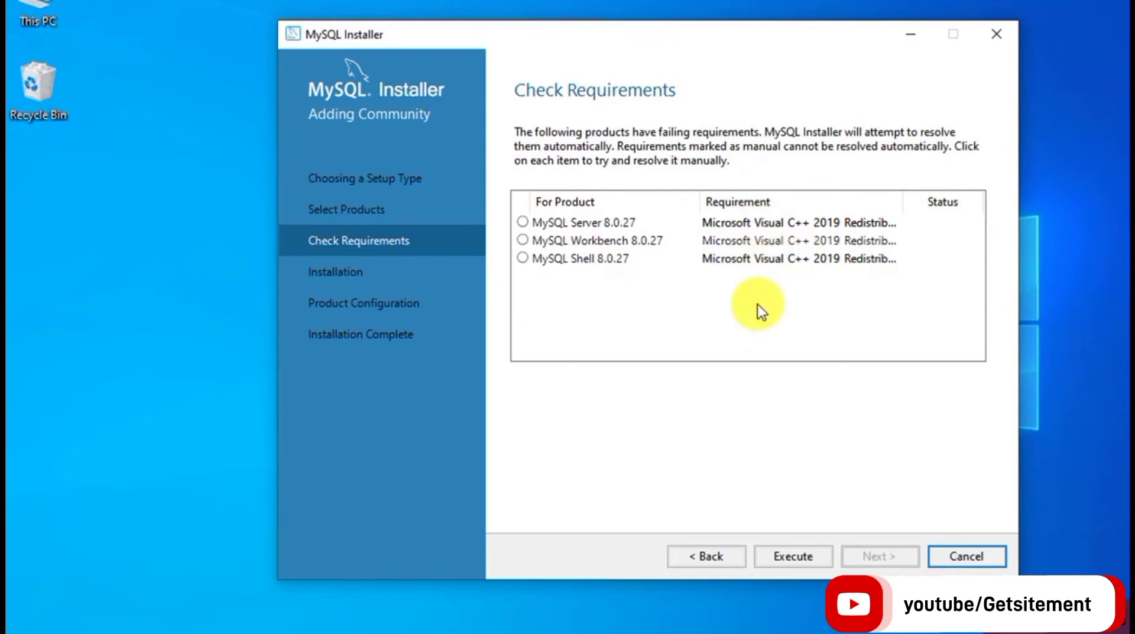
# Install Visual C++ 2015-2019 Redistributable (x64) 14.29.30135 after accepting its license terms.
pyautogui.click(798, 559)
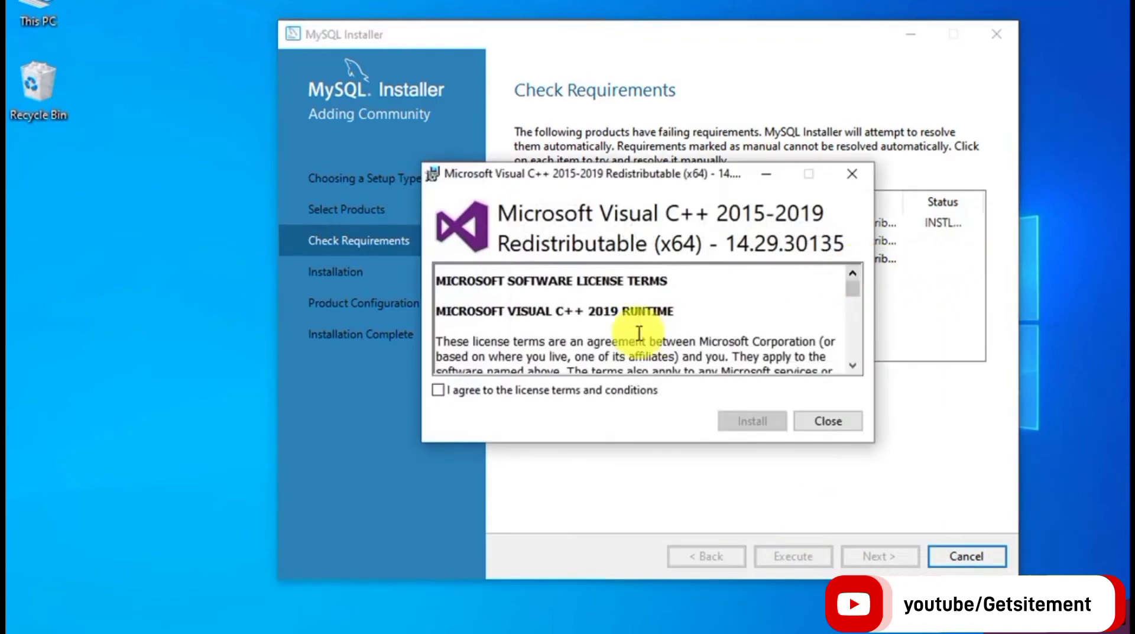
pyautogui.click(442, 391)
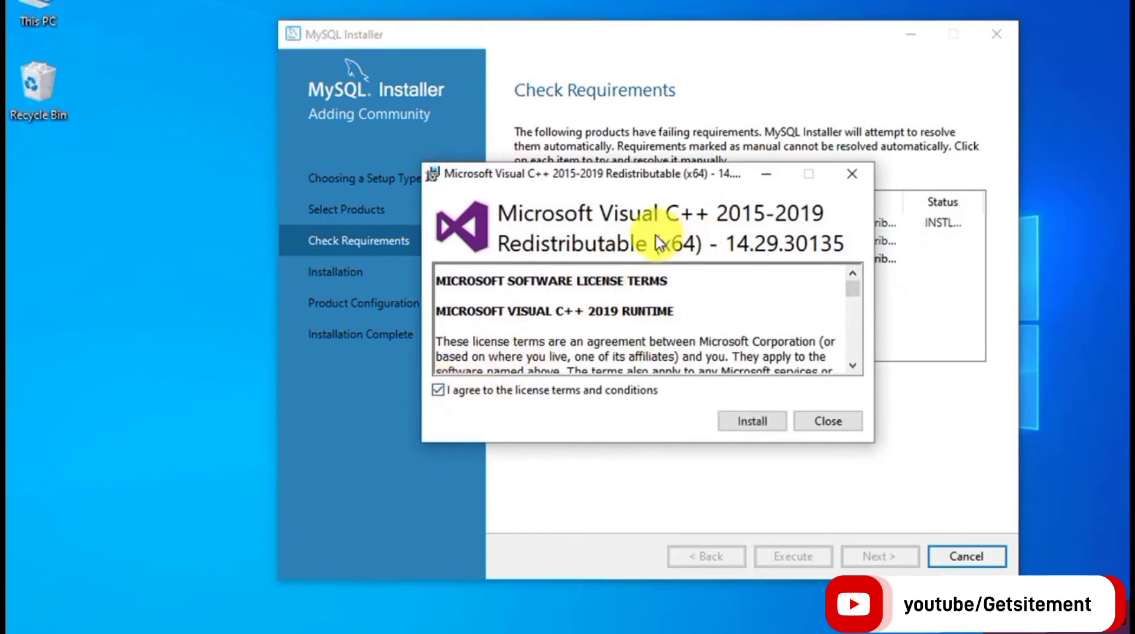
pyautogui.click(756, 420)
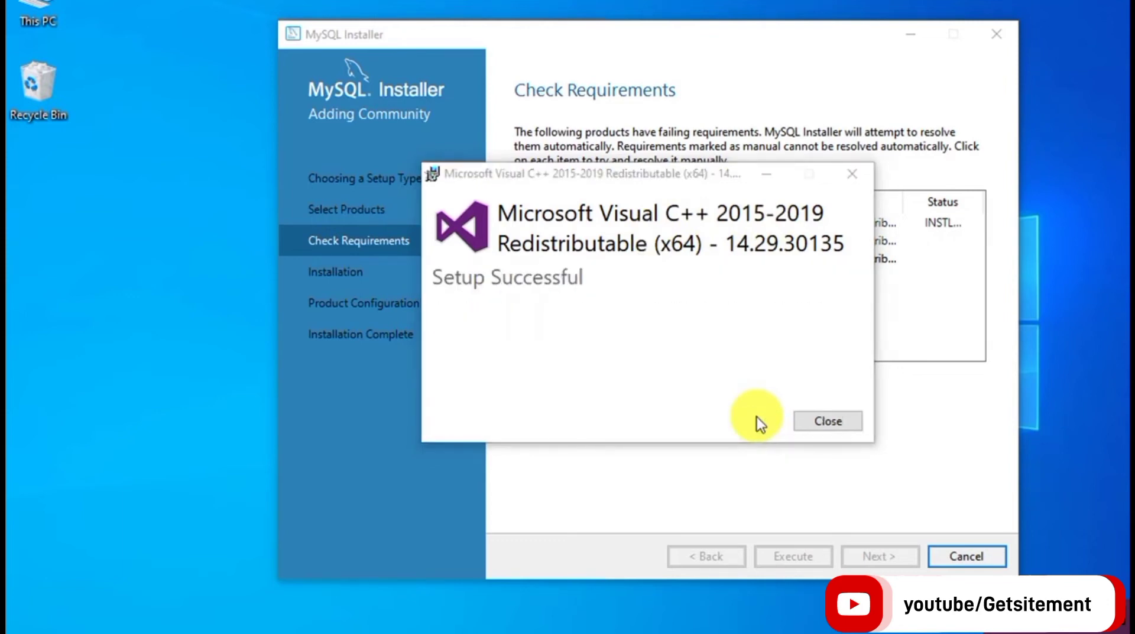
pyautogui.click(833, 421)
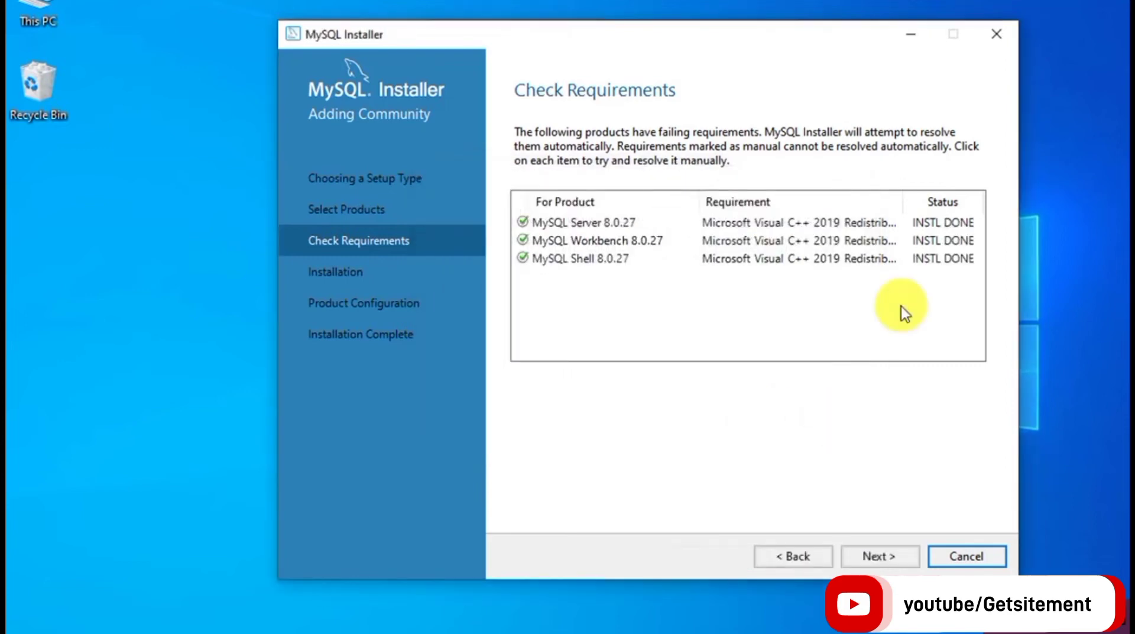
# Install MySQL Server, Workbench and Shell 8.0.27 until all show Complete, then continue.
pyautogui.click(876, 555)
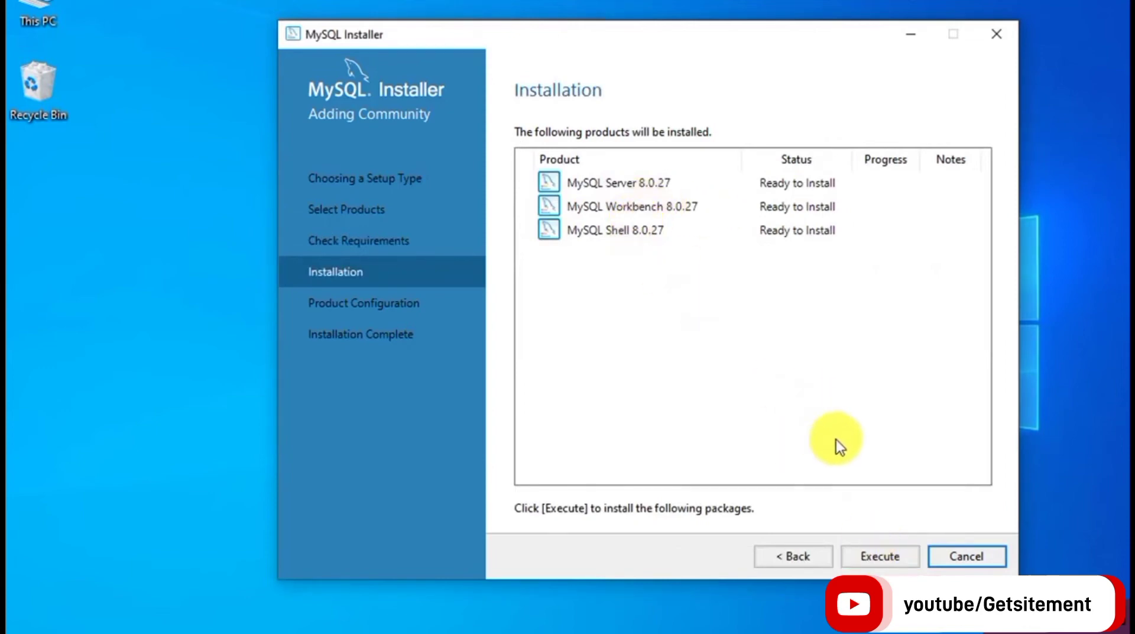
pyautogui.click(881, 557)
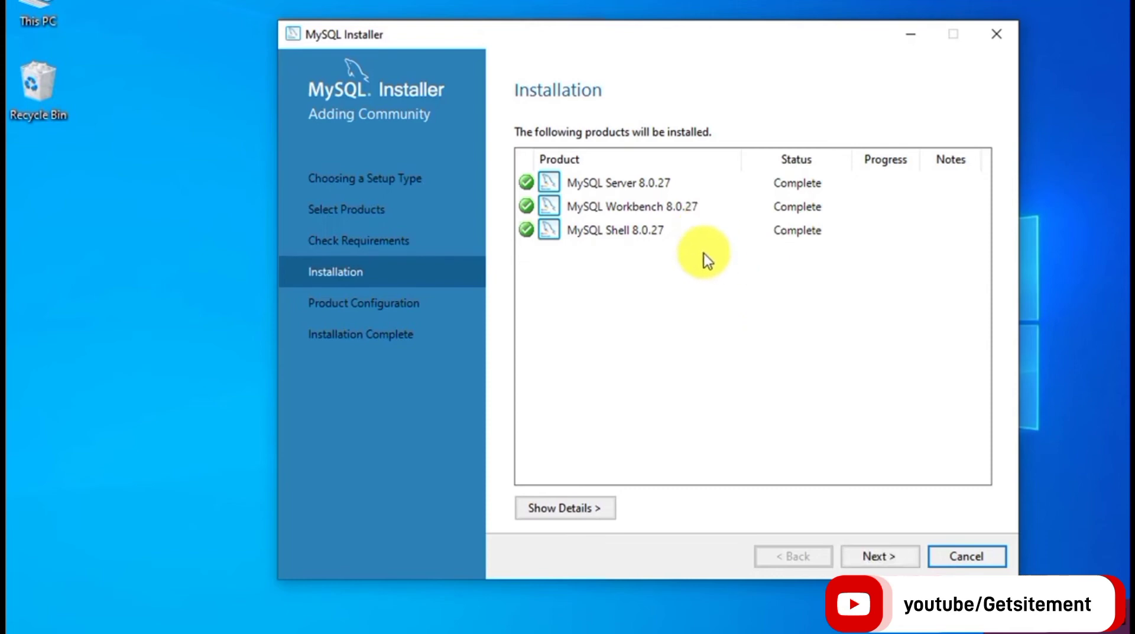
pyautogui.click(882, 556)
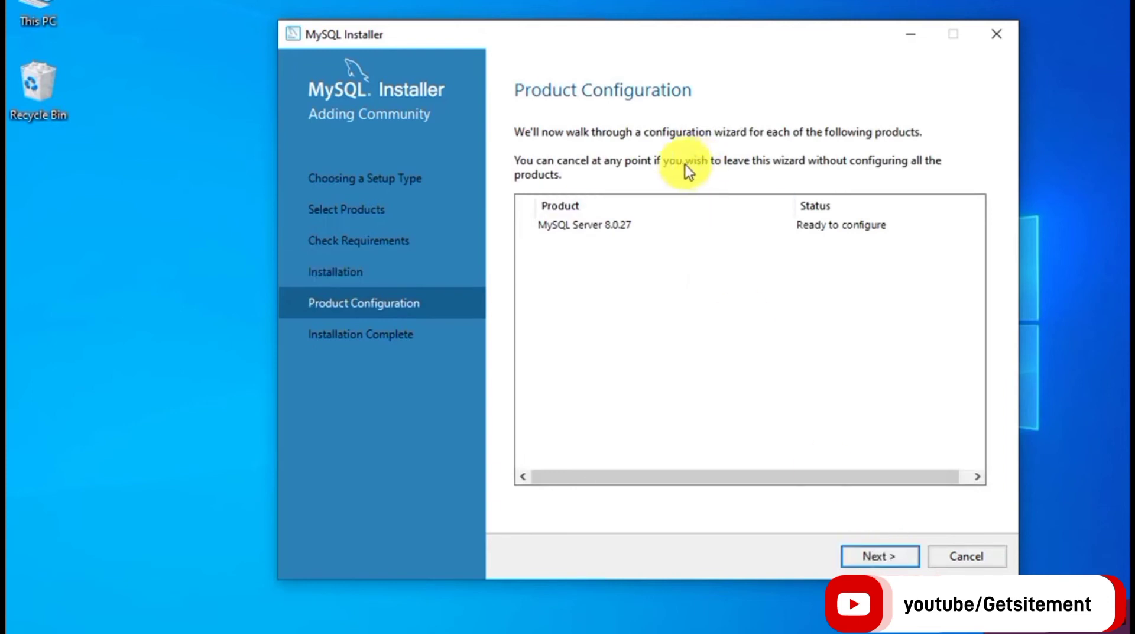
# Keep Development Computer, port 3306 and Strong Password Encryption, advancing to Accounts and Roles.
pyautogui.click(879, 559)
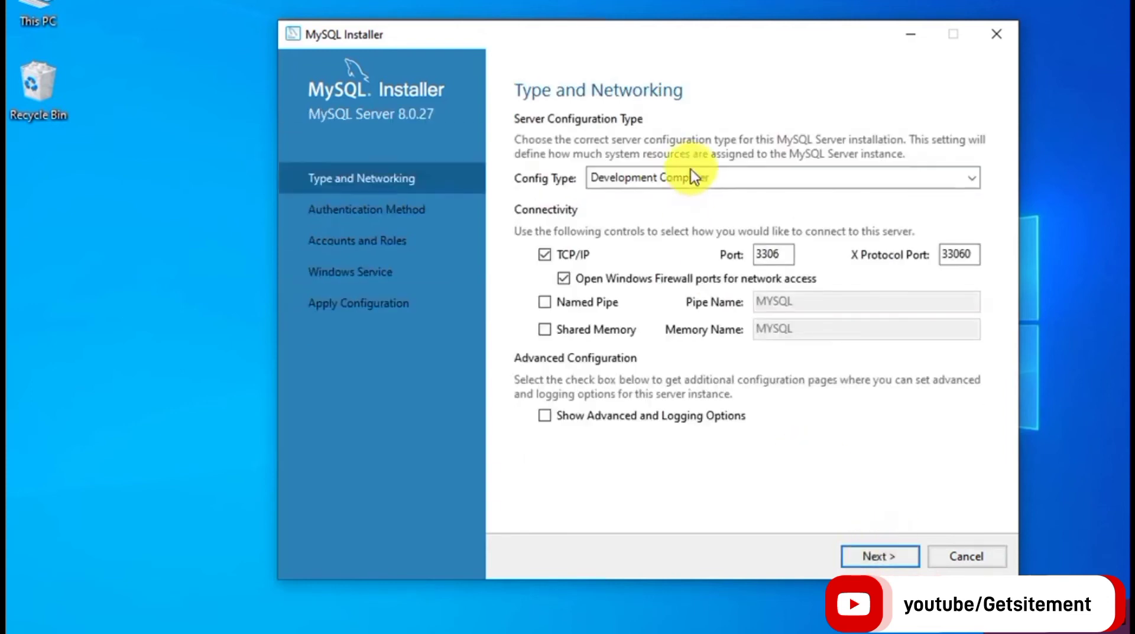
pyautogui.doubleClick(766, 254)
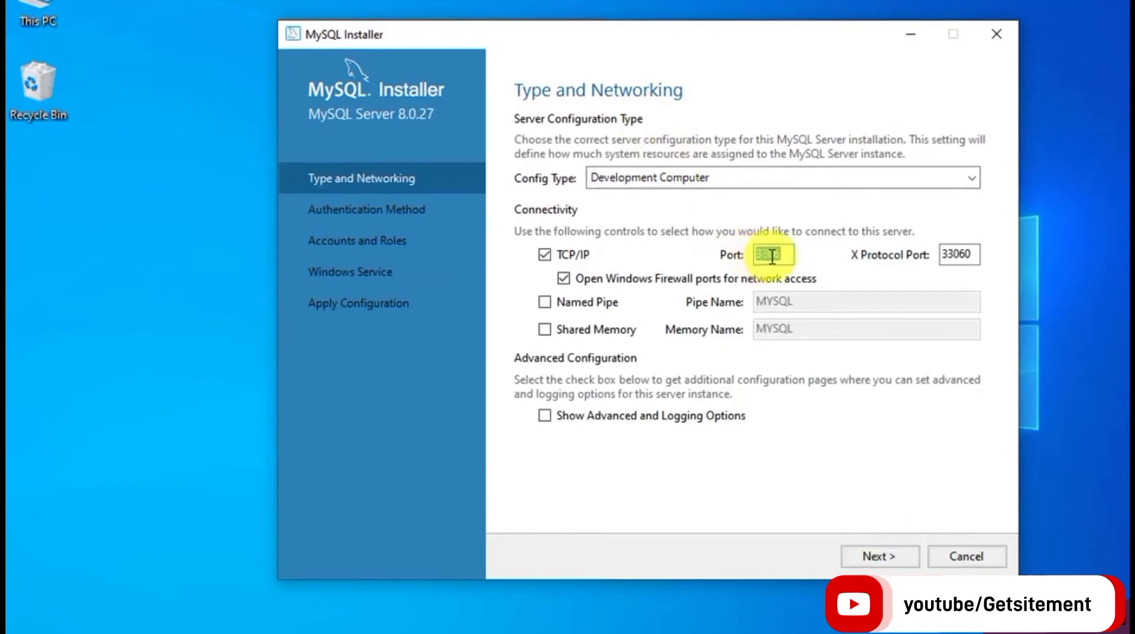
pyautogui.click(767, 255)
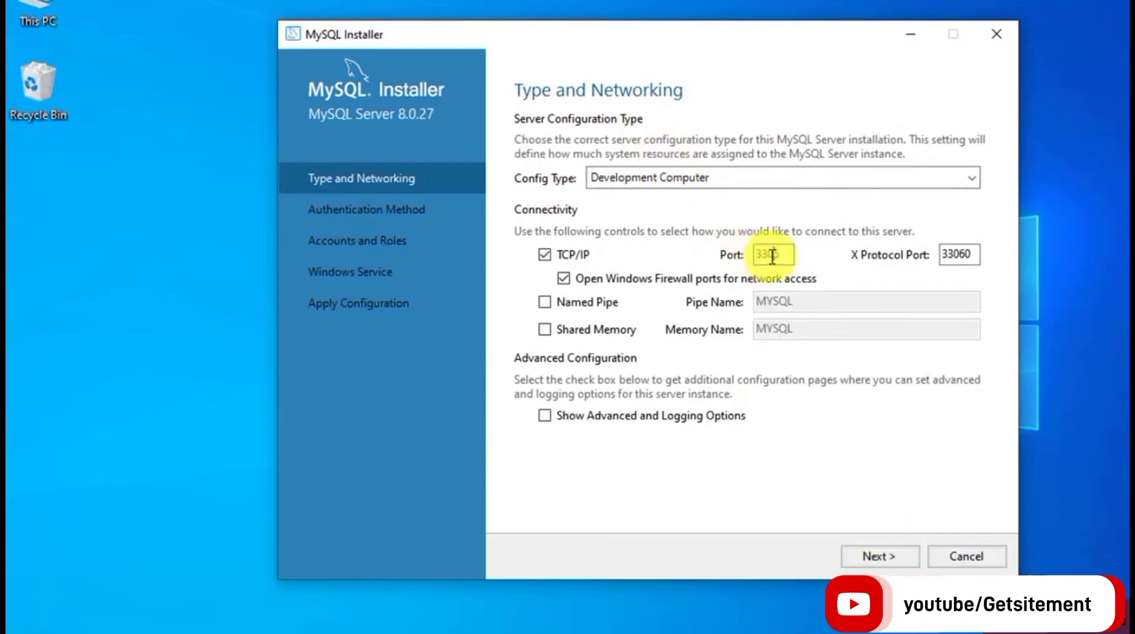
pyautogui.click(877, 559)
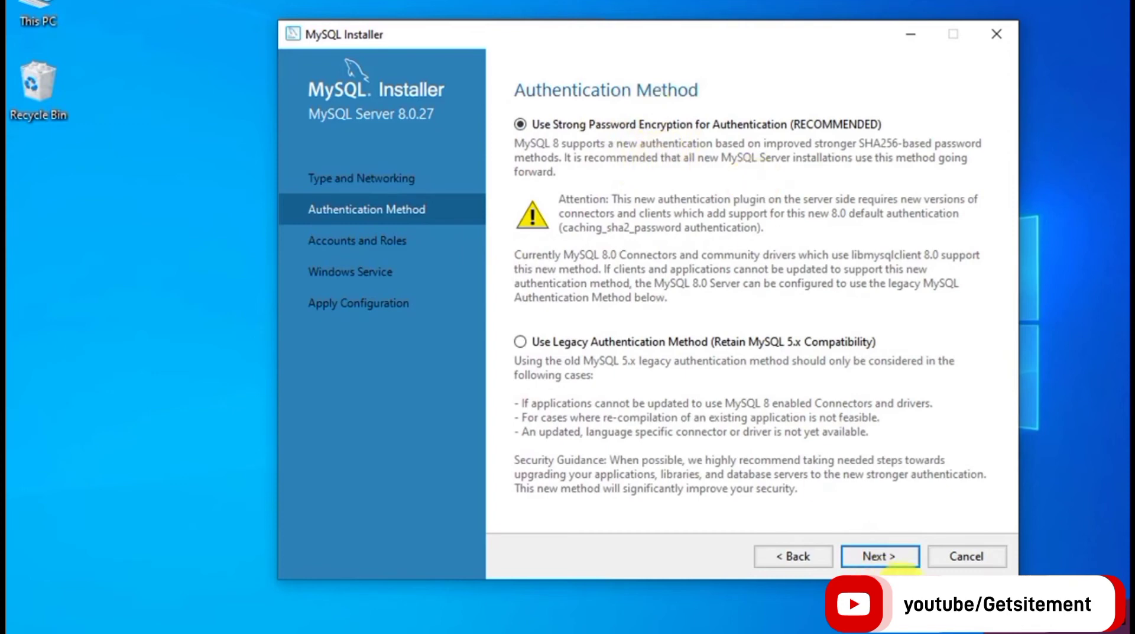
pyautogui.click(868, 553)
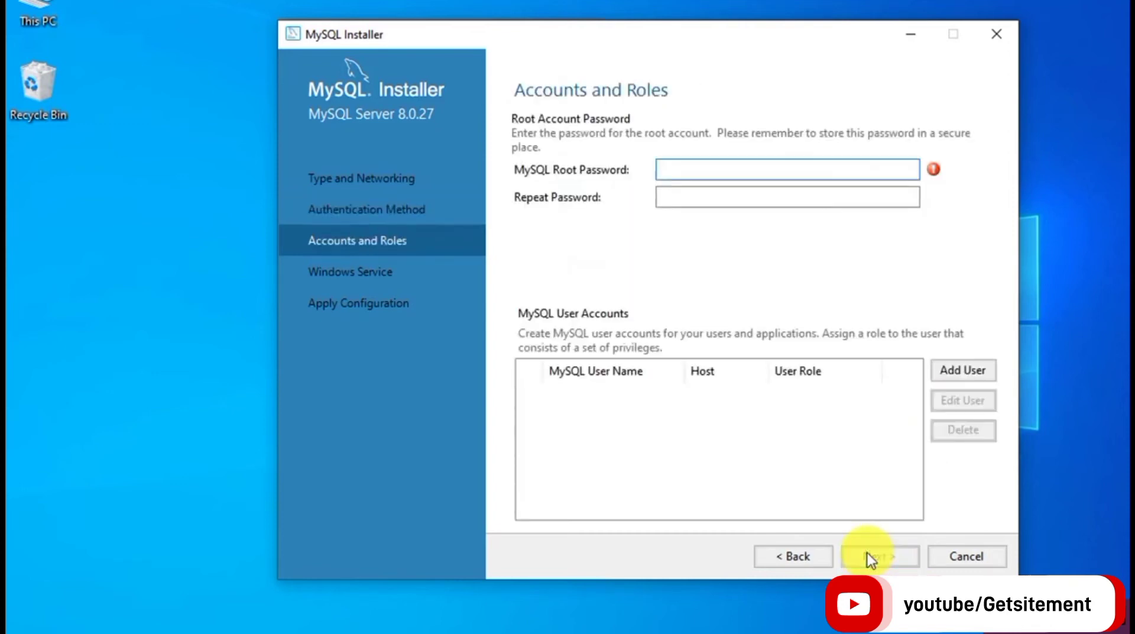
# Enter the root account password, then retype it in Repeat Password.
pyautogui.moveTo(934, 173)
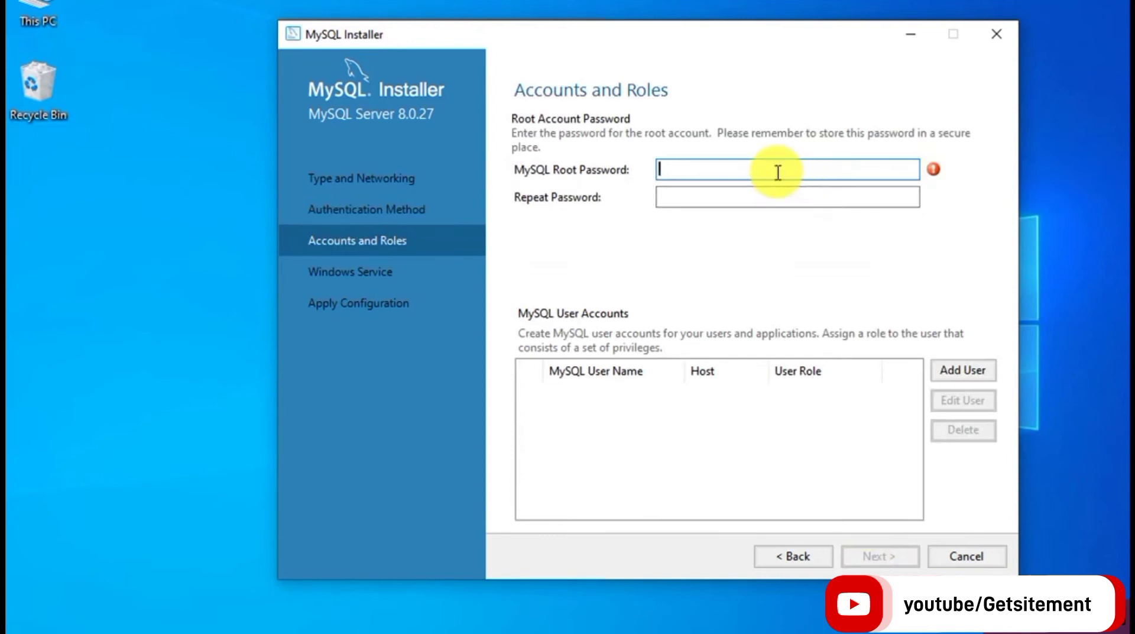
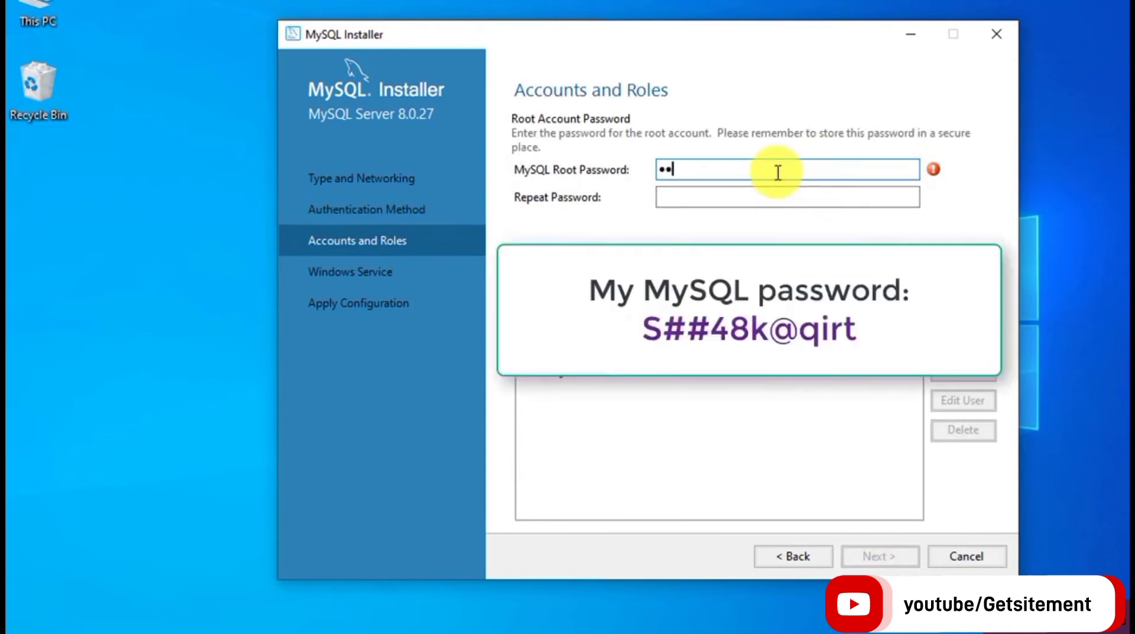
pyautogui.hotkey('ctrl', 'a')
pyautogui.press('Tab')
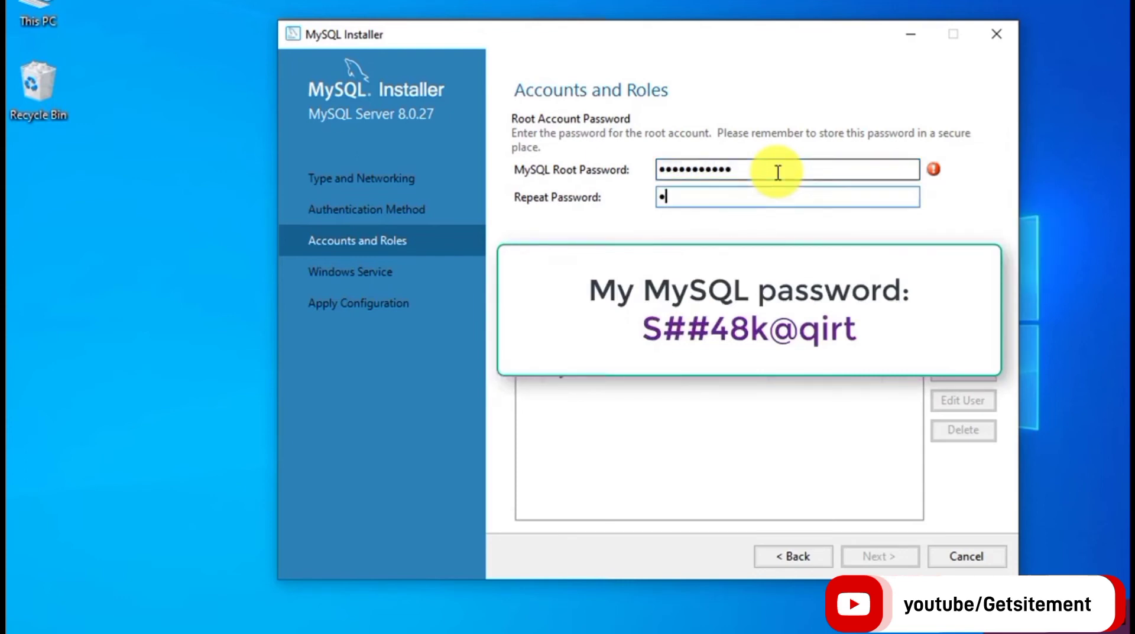
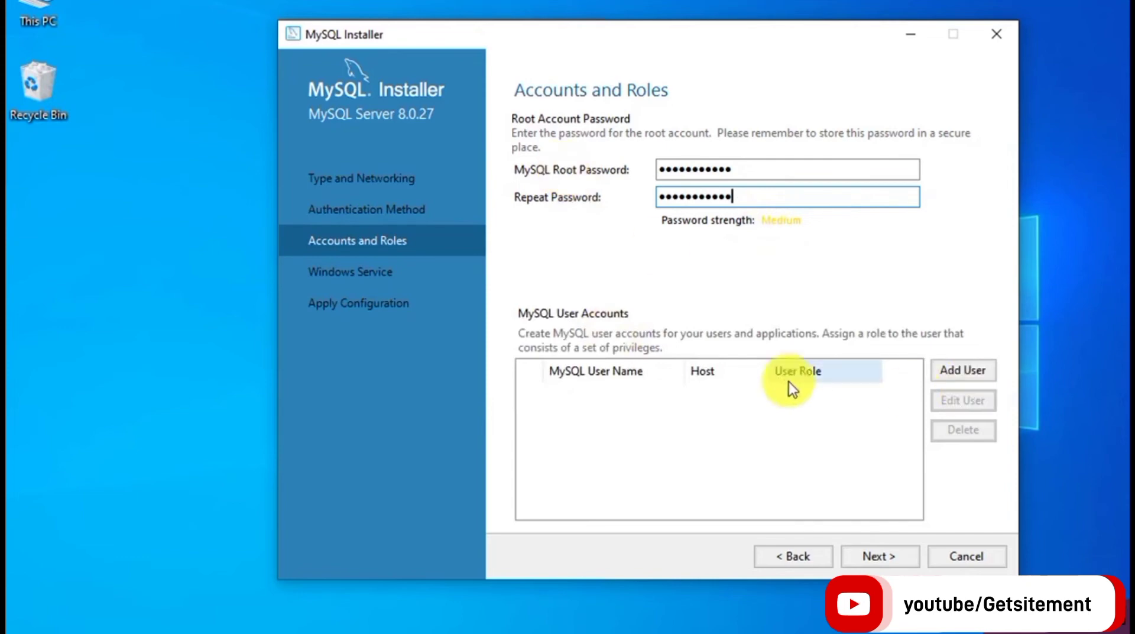
# Fill an Add User form with a username, DB Admin role and password, then cancel it.
pyautogui.click(961, 375)
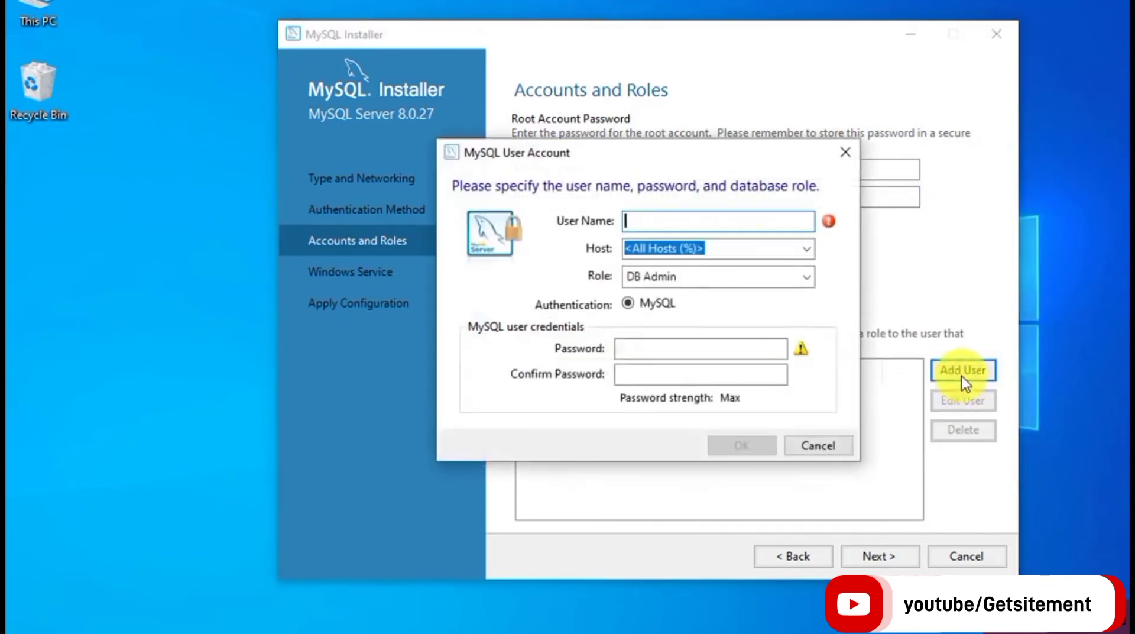
pyautogui.write('Amit')
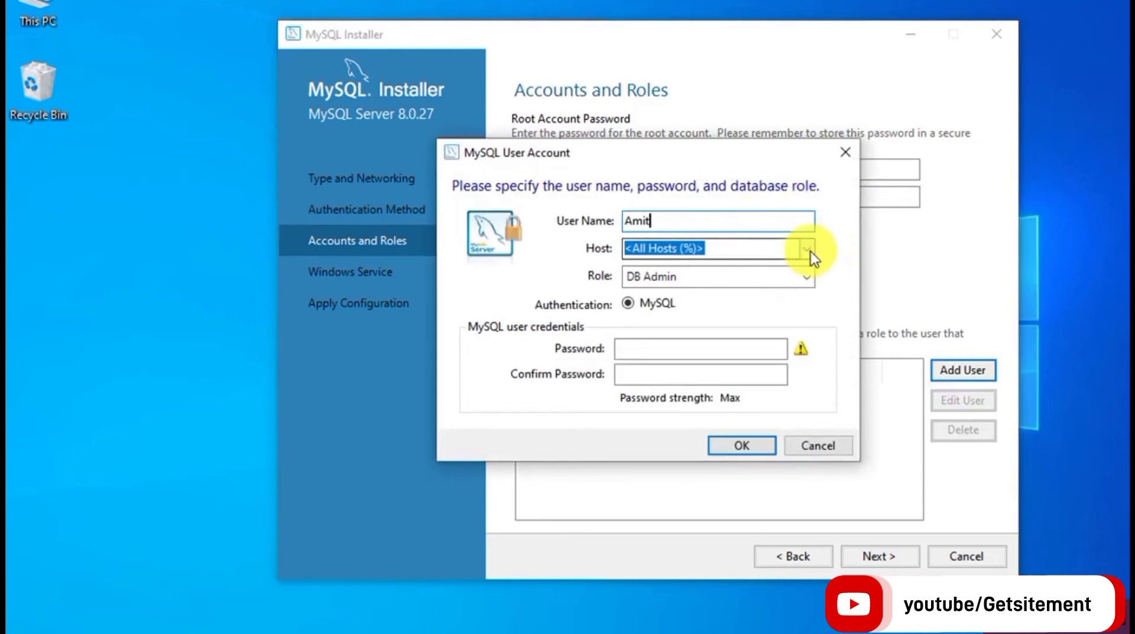
pyautogui.write('local')
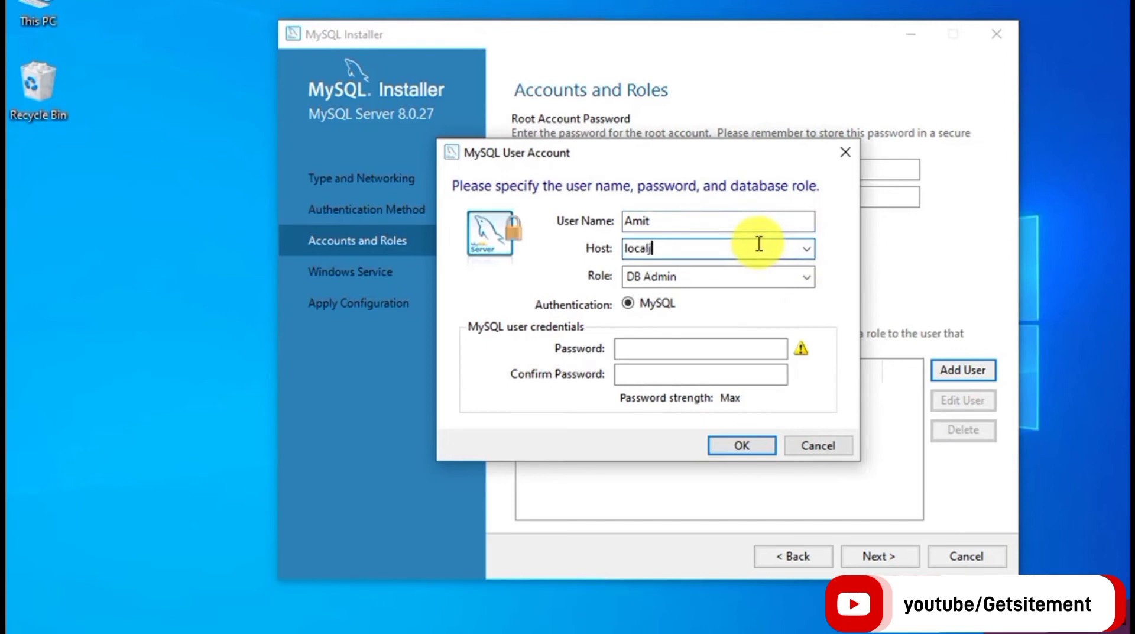
pyautogui.write('host')
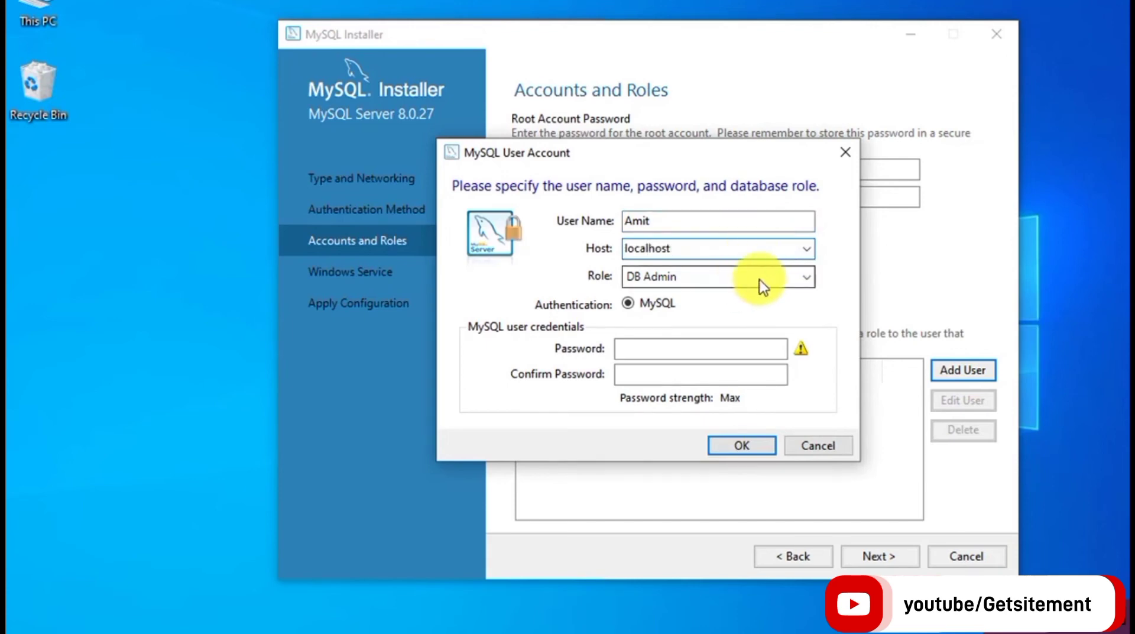
pyautogui.click(807, 280)
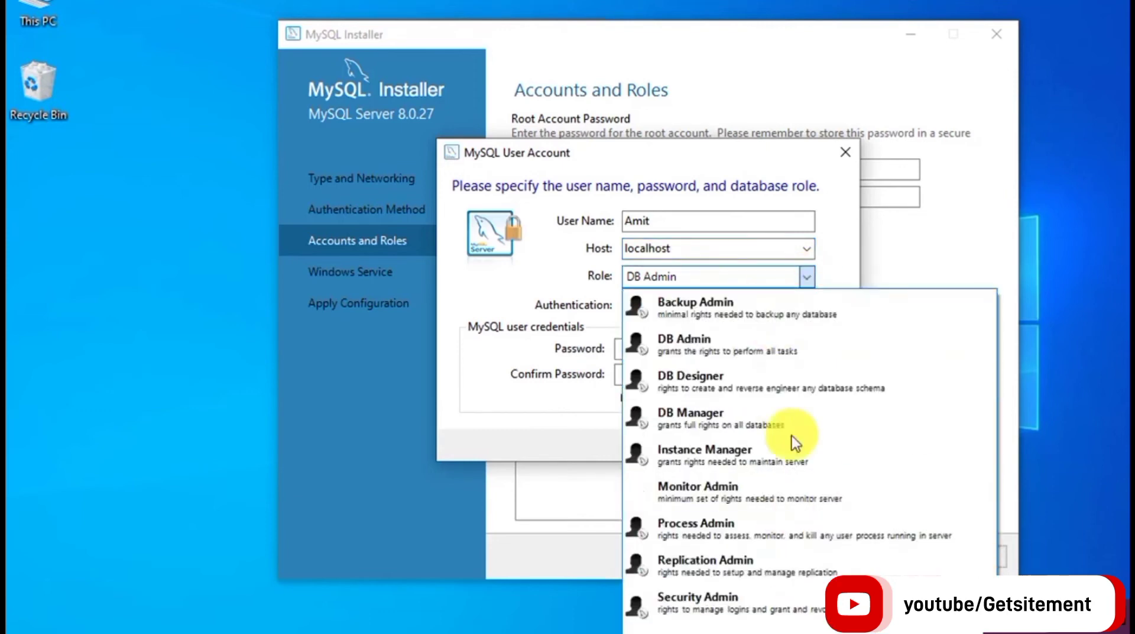
pyautogui.click(747, 338)
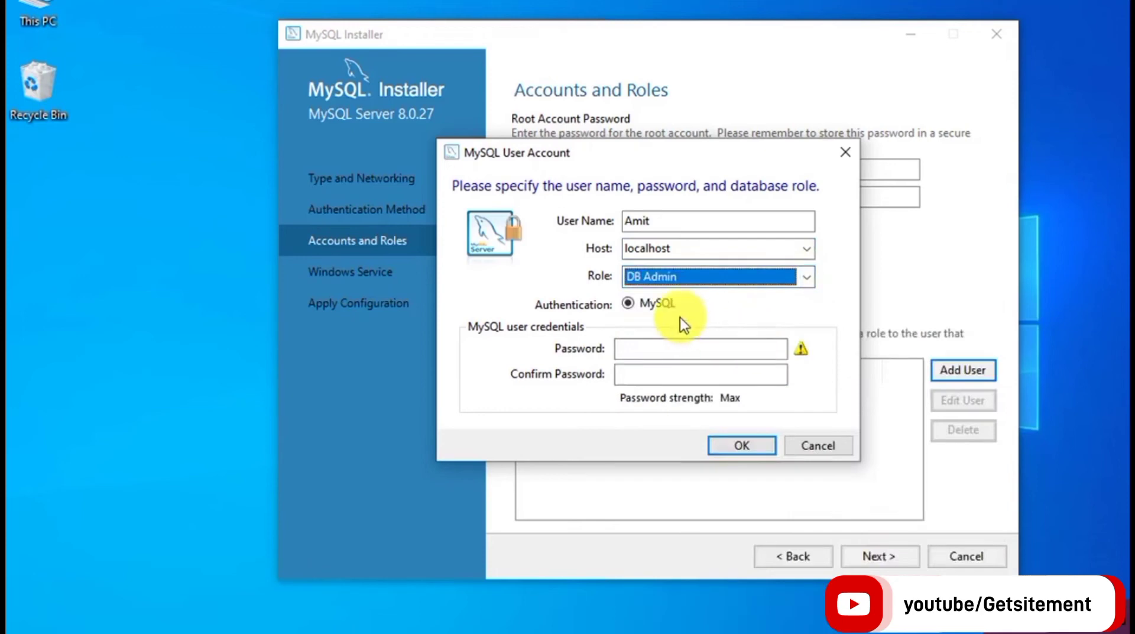
pyautogui.click(654, 348)
pyautogui.write('aaaaaaaaaaa')
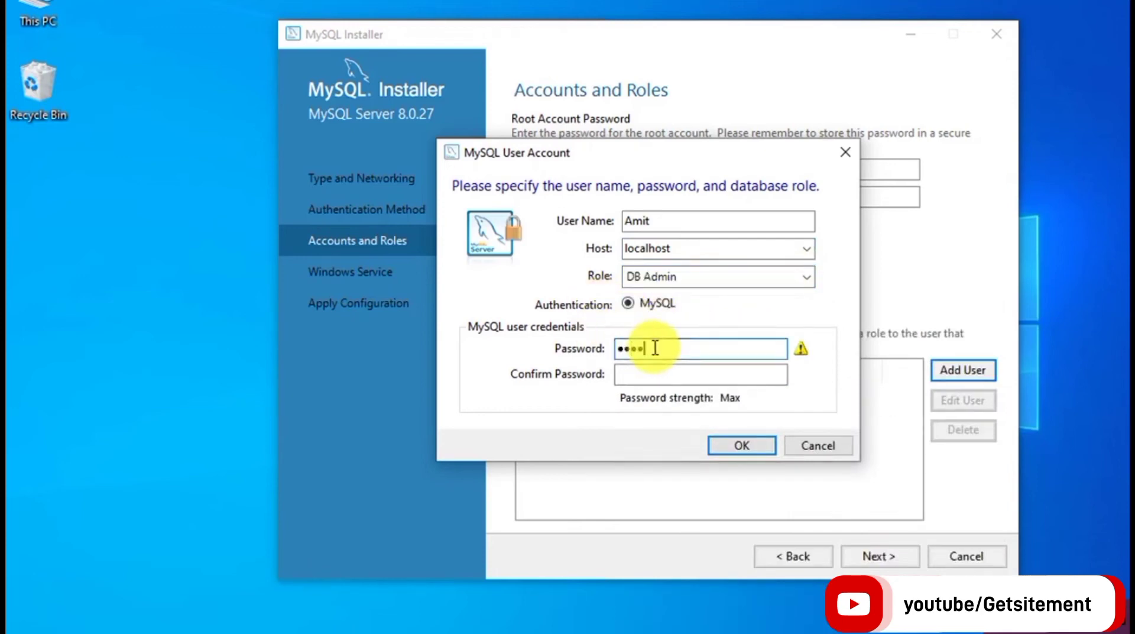
pyautogui.press('Tab')
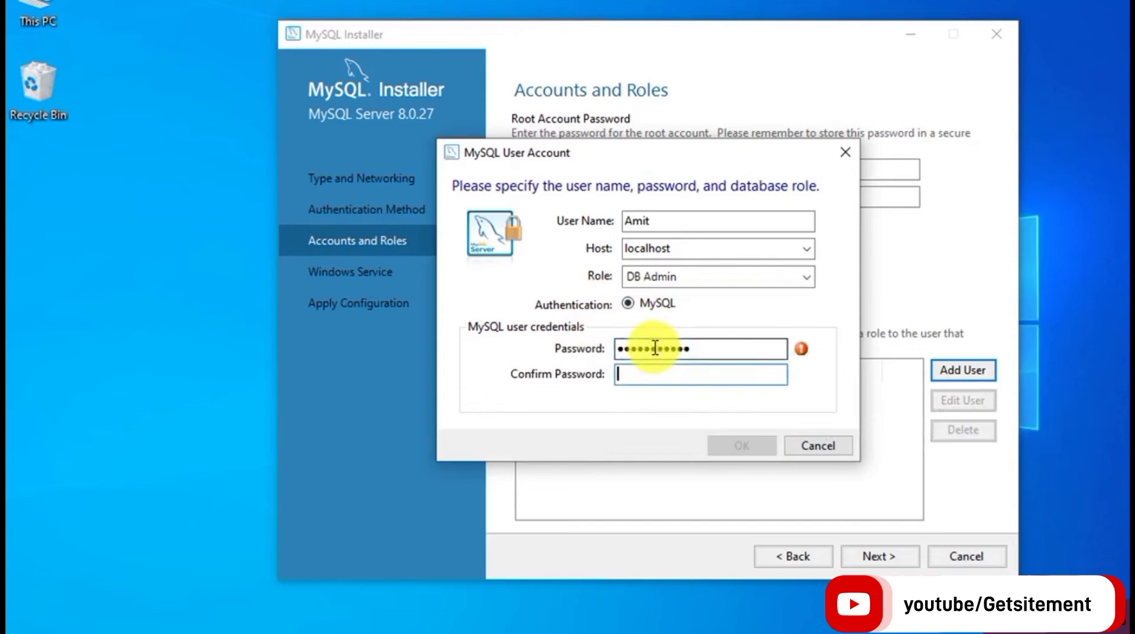
pyautogui.write('aaaaaaaaaaa')
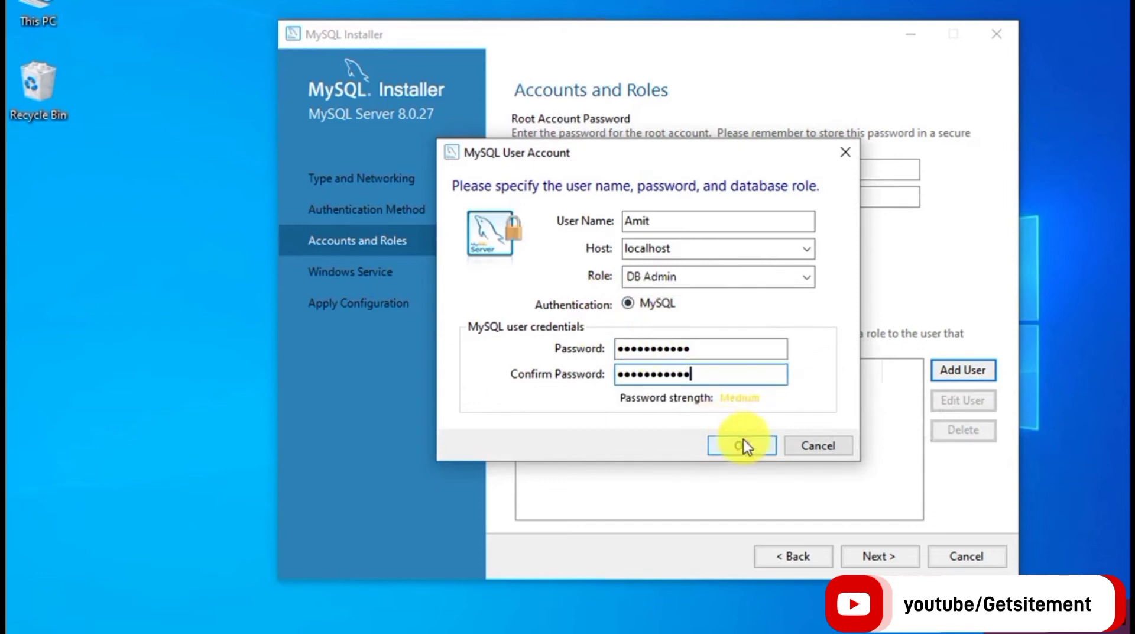
pyautogui.click(811, 449)
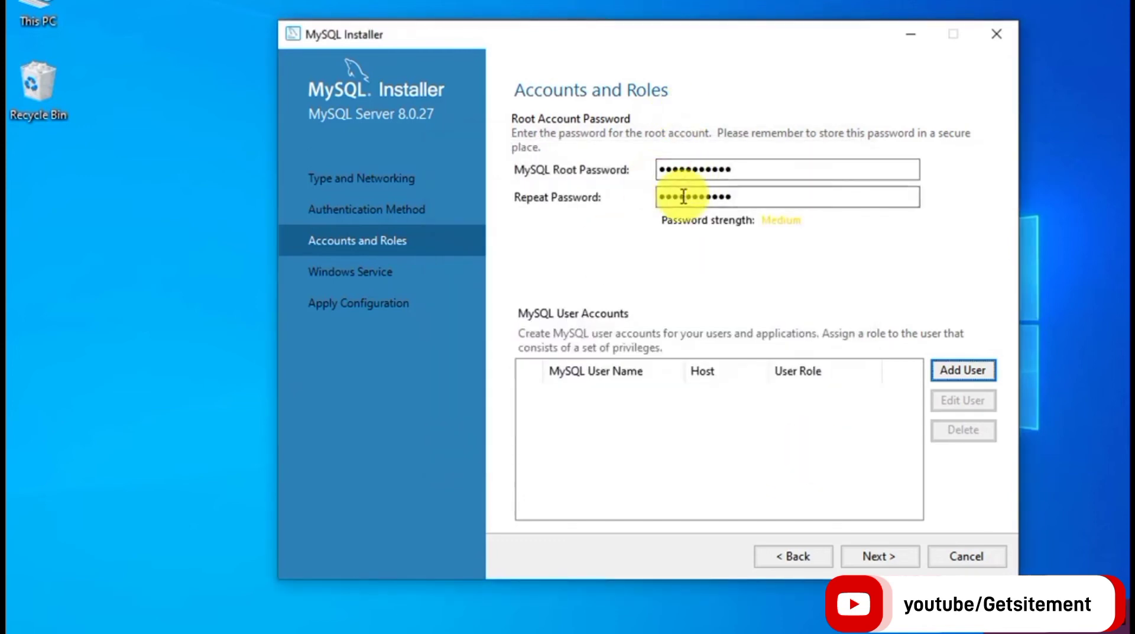
# Leave the Windows service named MySQL80 unchanged and advance to Apply Configuration.
pyautogui.click(886, 556)
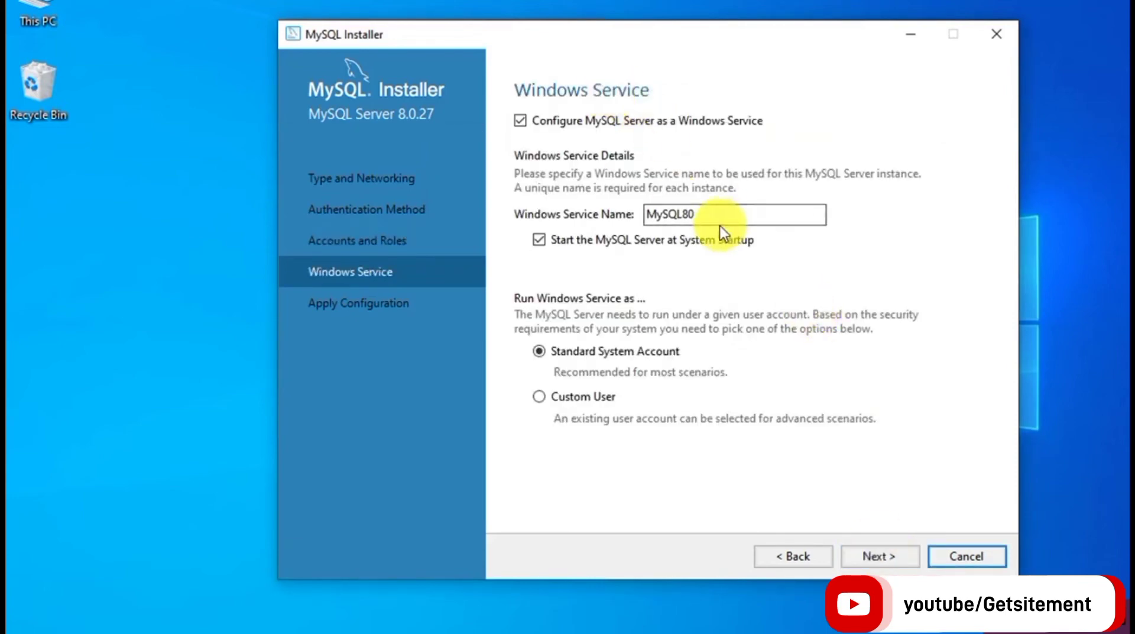
pyautogui.click(703, 216)
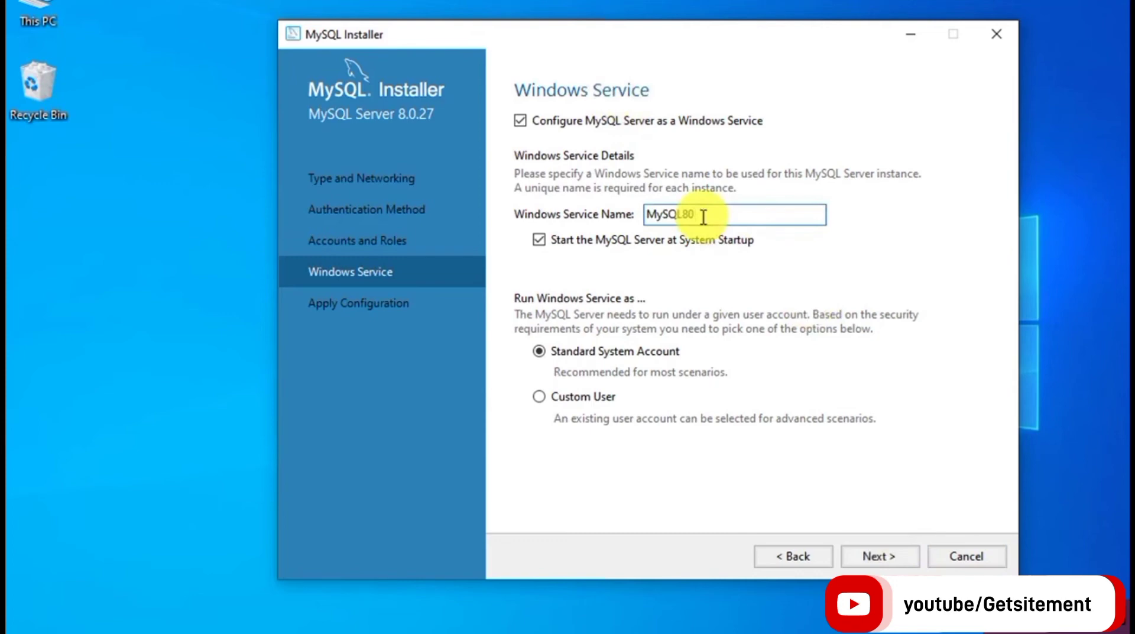
pyautogui.doubleClick(704, 217)
pyautogui.click(704, 217)
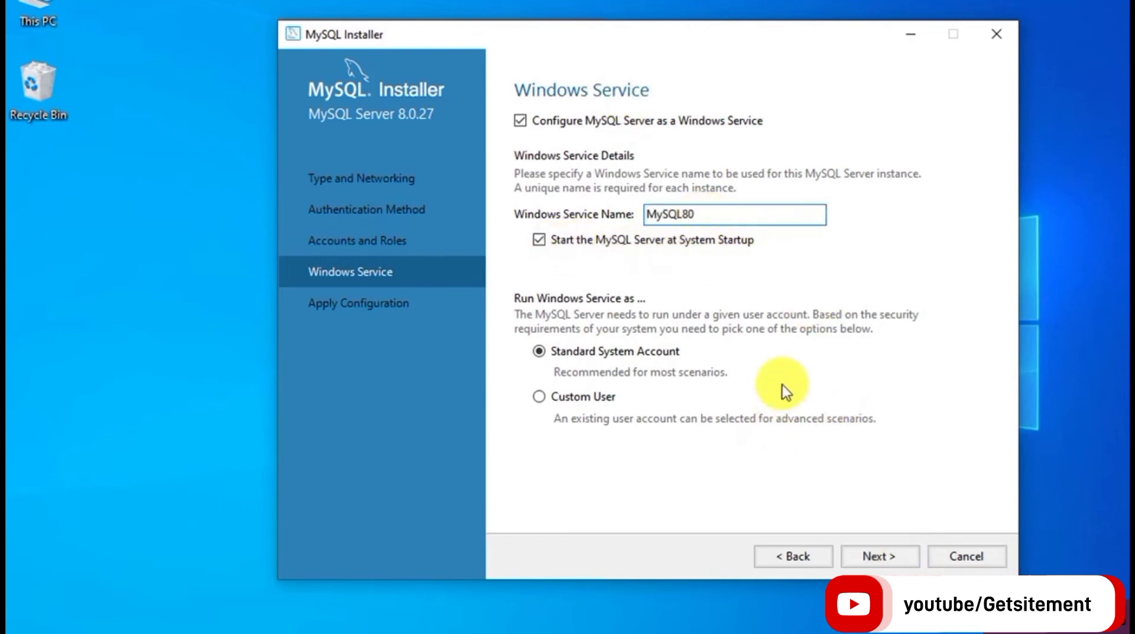
pyautogui.click(890, 557)
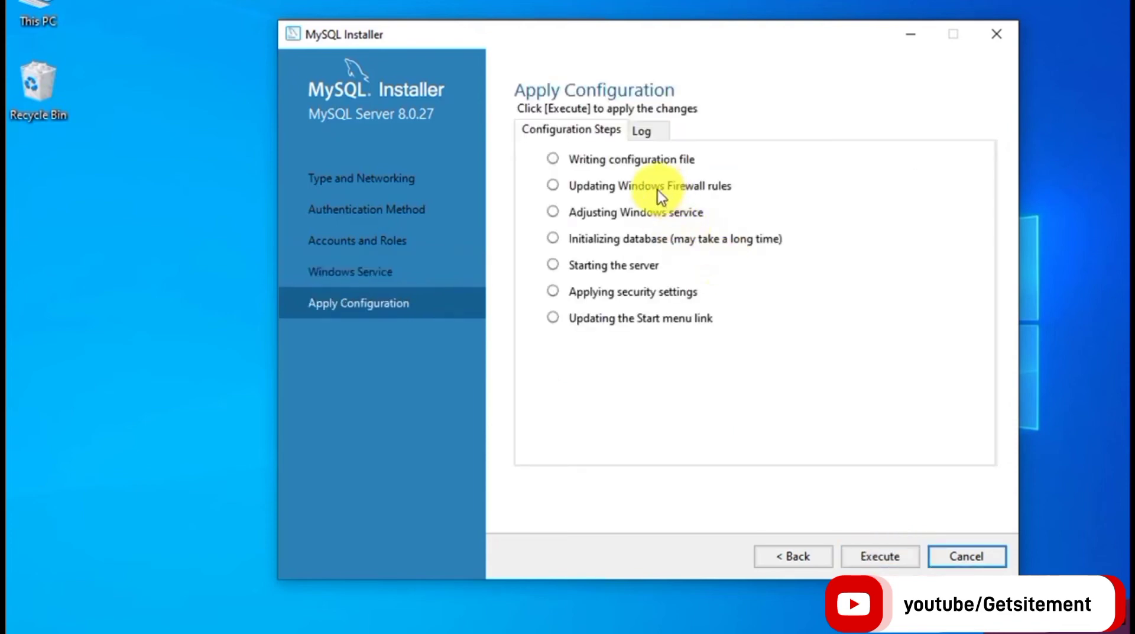
# Execute all seven configuration steps for MySQL Server 8.0.27 and finish.
pyautogui.click(881, 557)
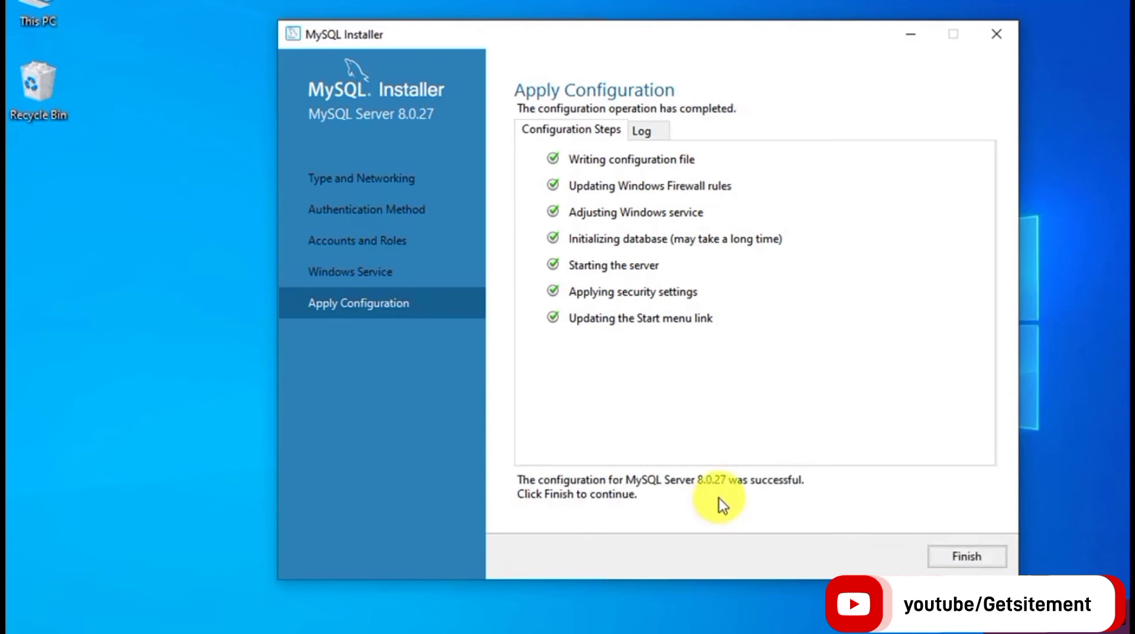
pyautogui.click(960, 555)
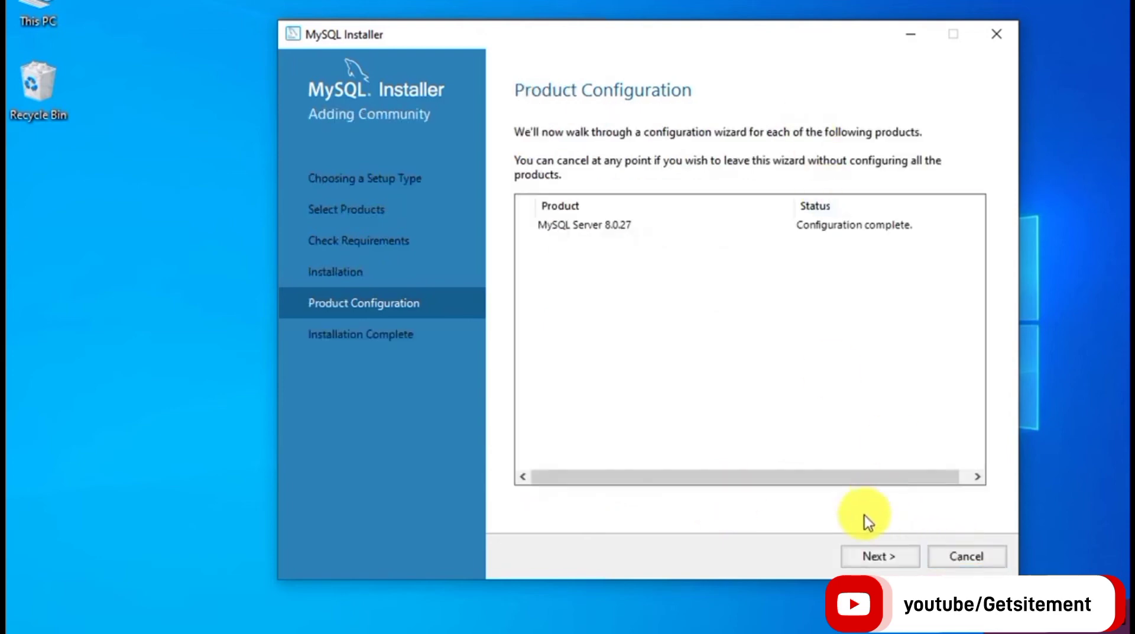
# Finish the installation with Start MySQL Workbench after setup left checked.
pyautogui.click(878, 560)
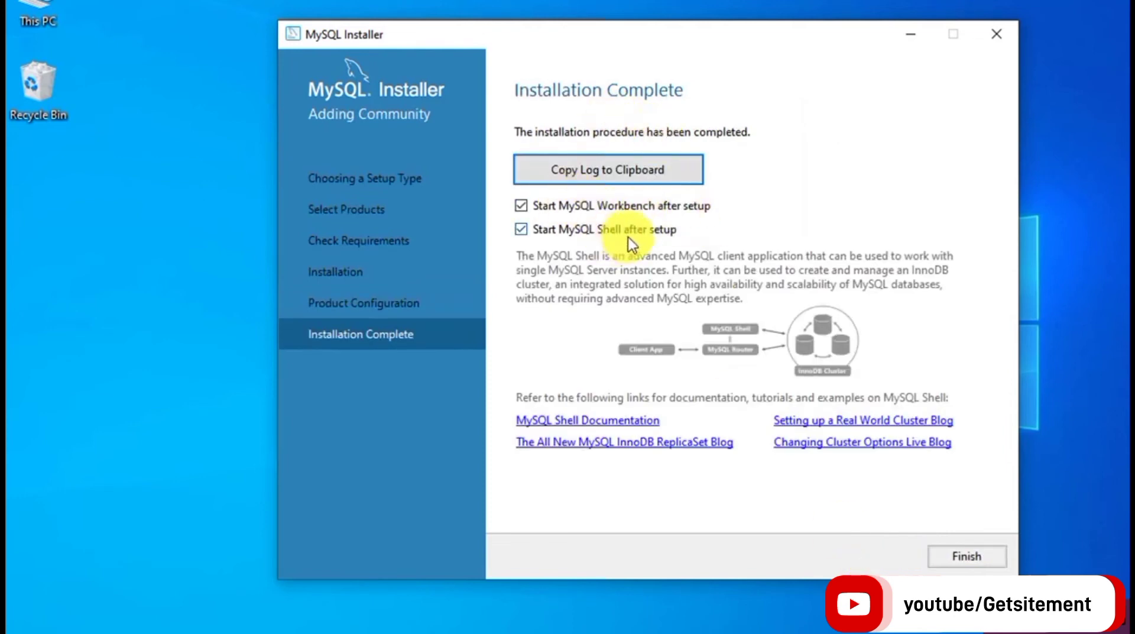
pyautogui.click(985, 563)
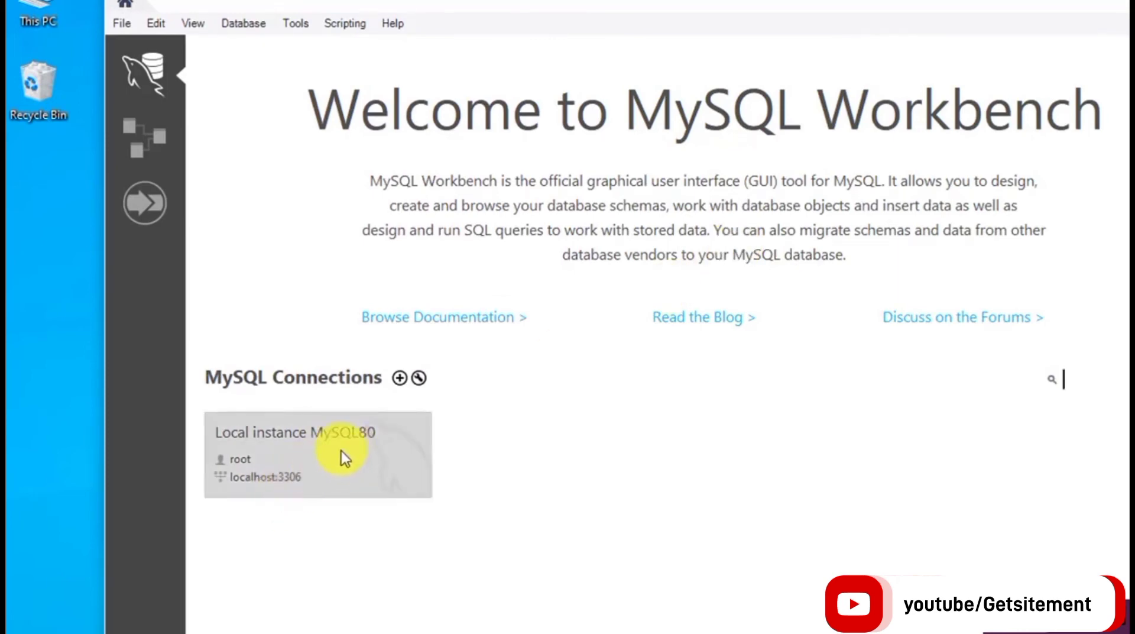
# Connect to Local instance MySQL80 with the root password, saving it in the vault.
pyautogui.click(386, 447)
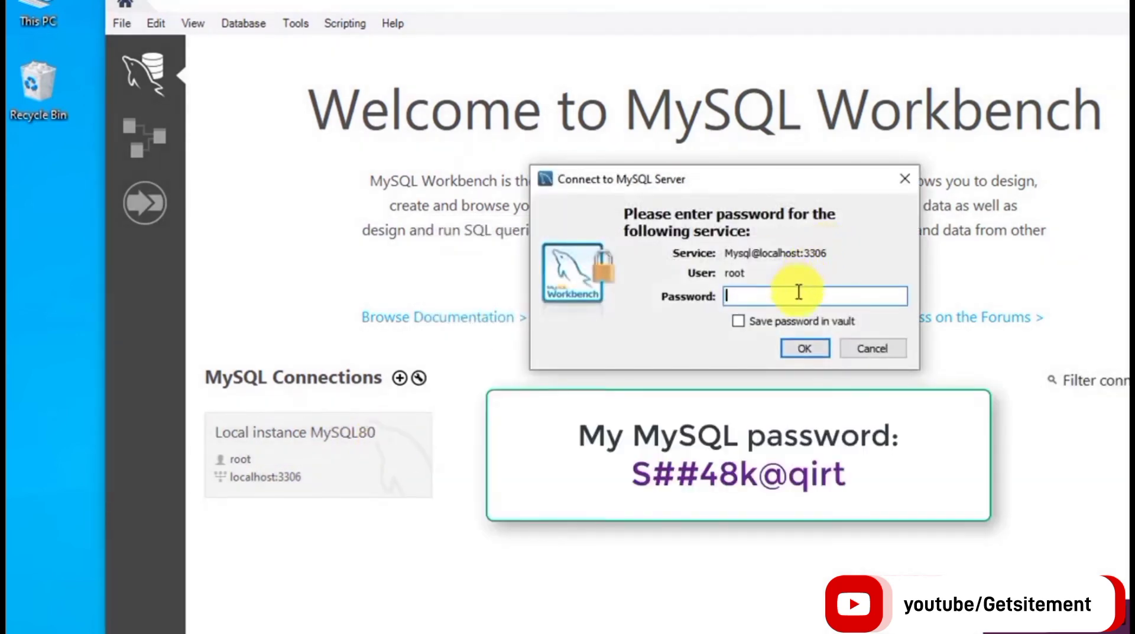
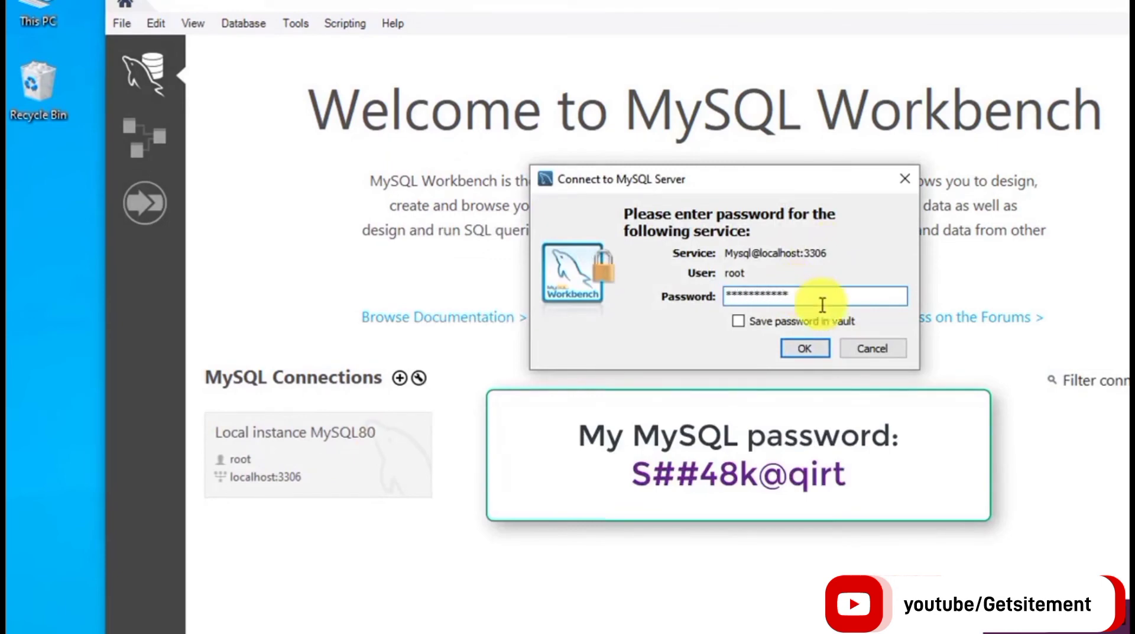
pyautogui.click(738, 320)
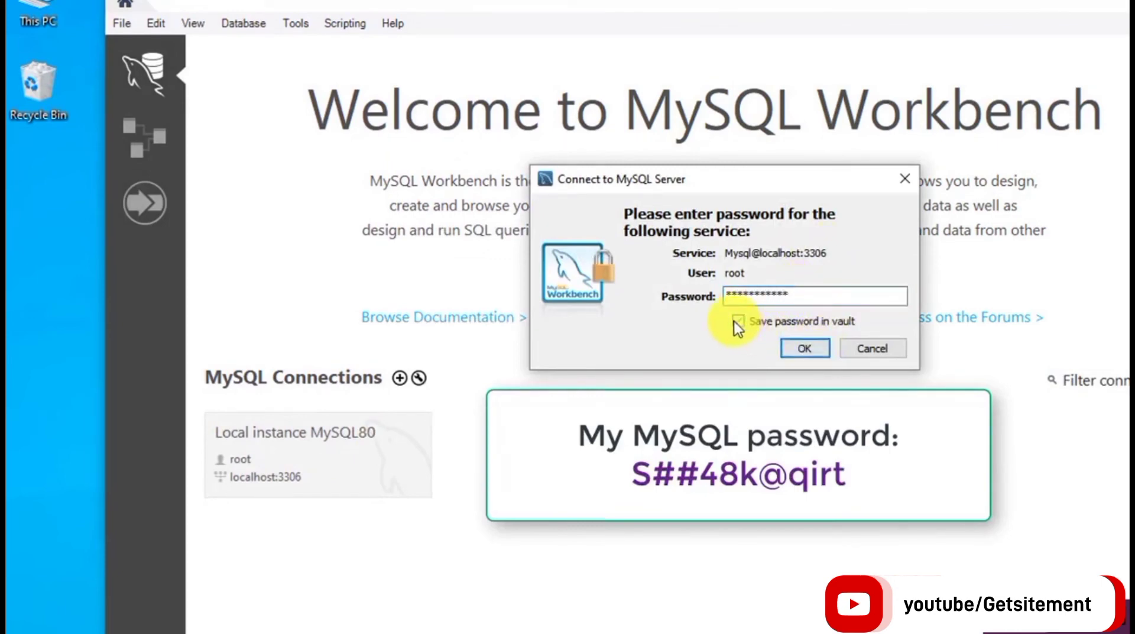
pyautogui.click(801, 348)
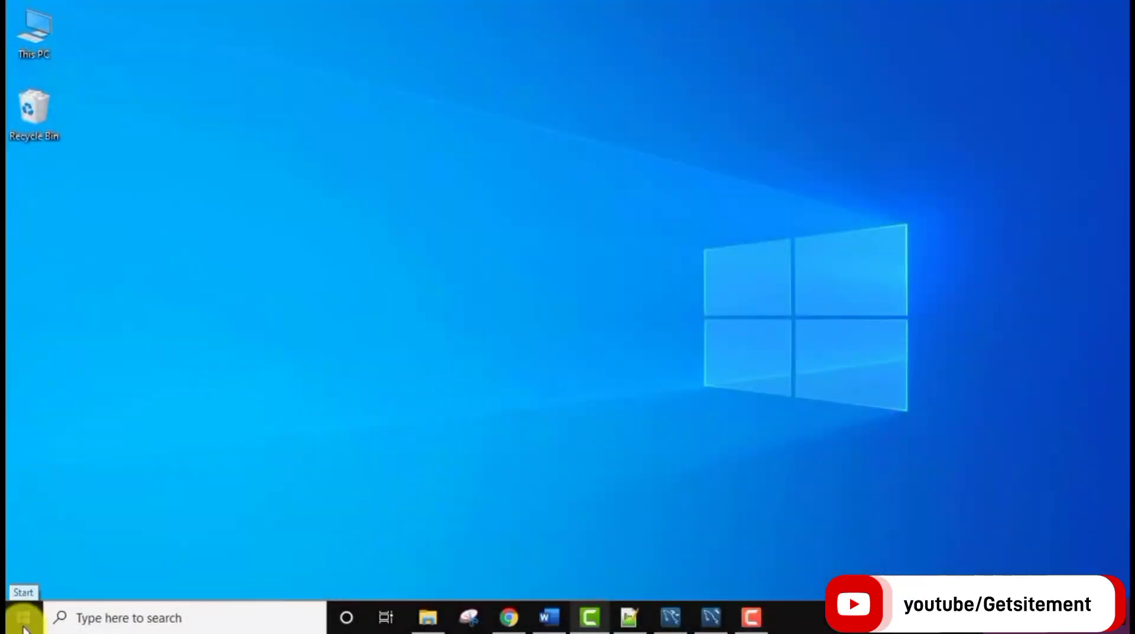
# Run mysql --version in Command Prompt to confirm version 8.0.27.
pyautogui.click(23, 618)
pyautogui.write('cmd')
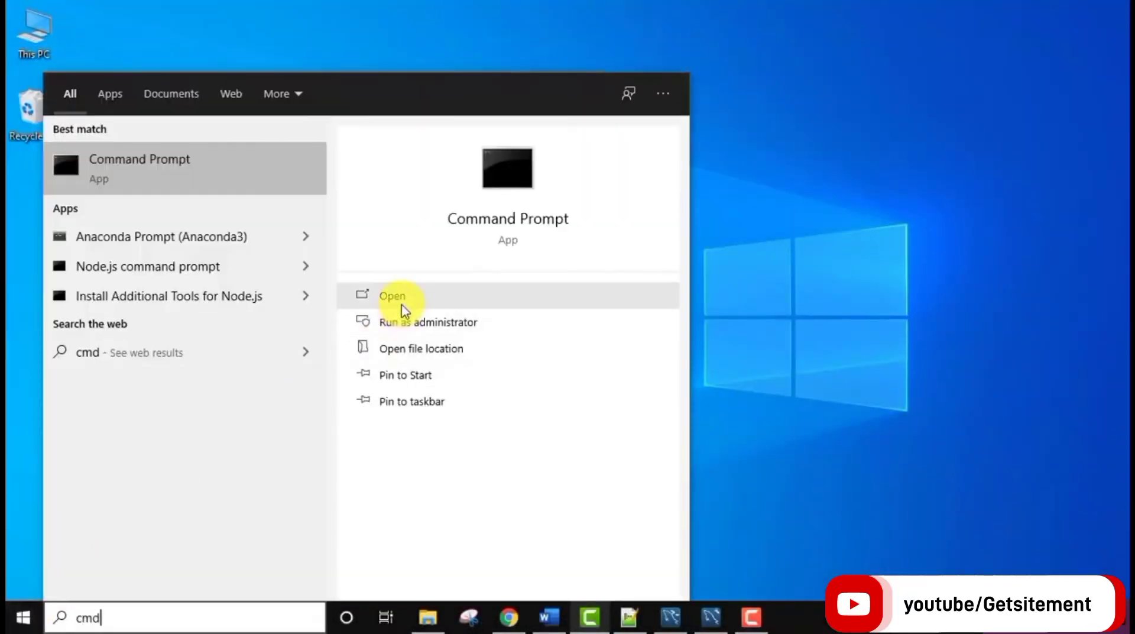
pyautogui.click(401, 300)
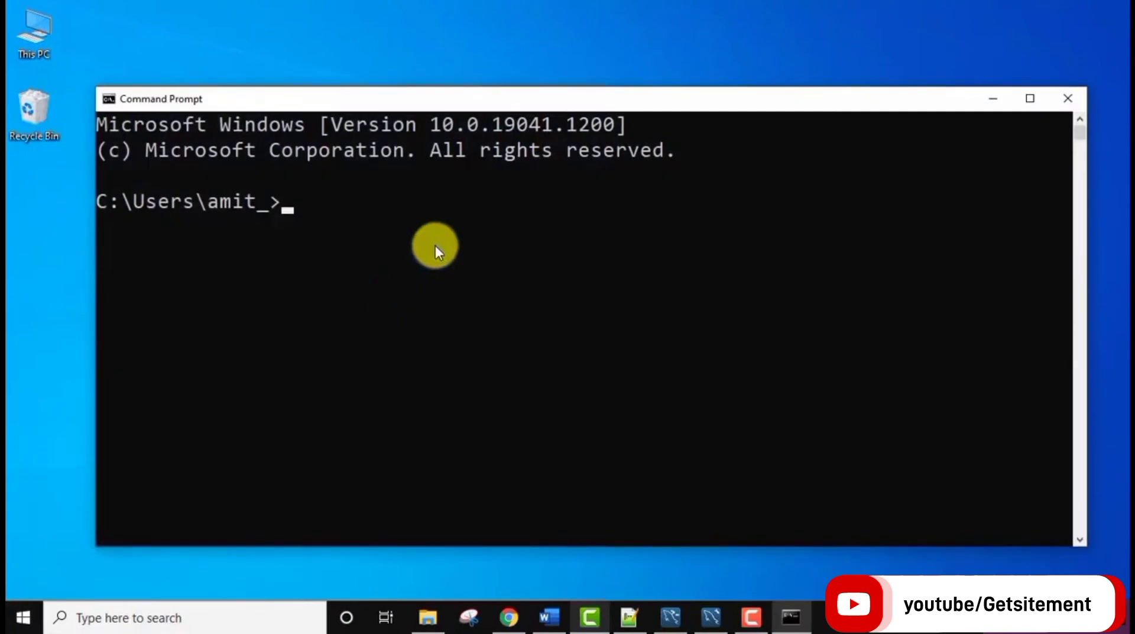
pyautogui.write('mysql --version')
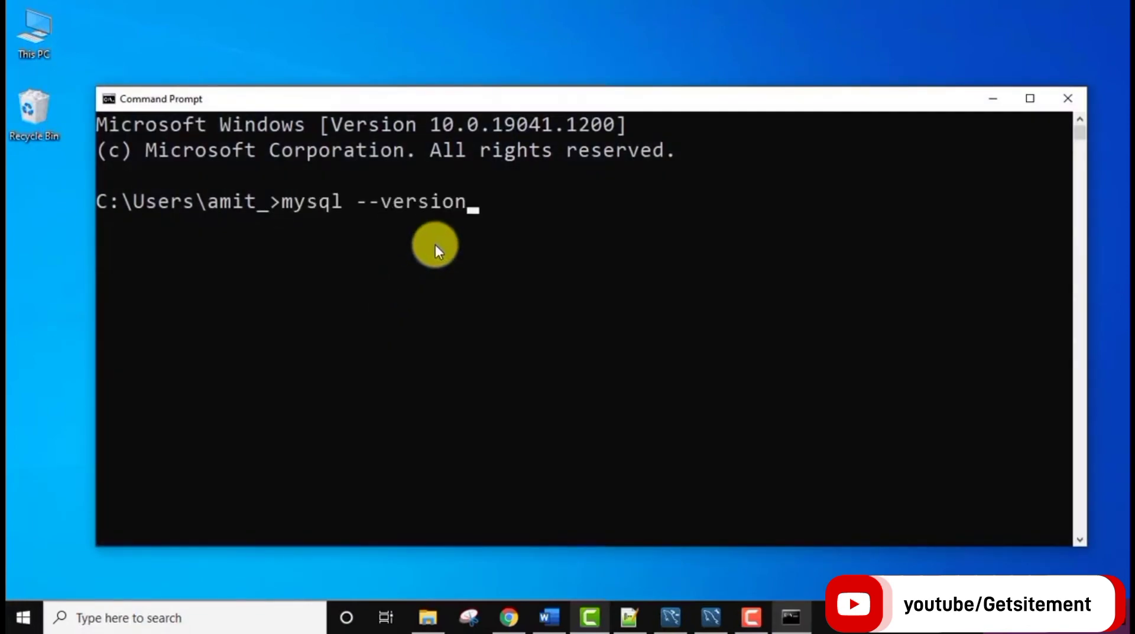
pyautogui.press('Return')
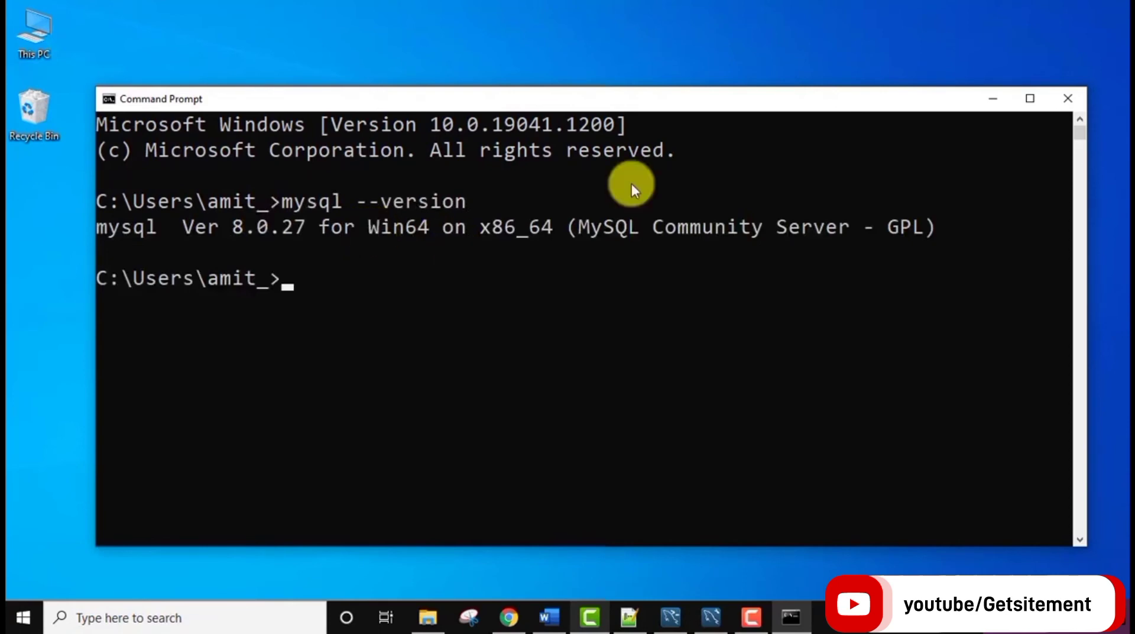
# Browse to C:\Program Files in File Explorer.
pyautogui.click(992, 99)
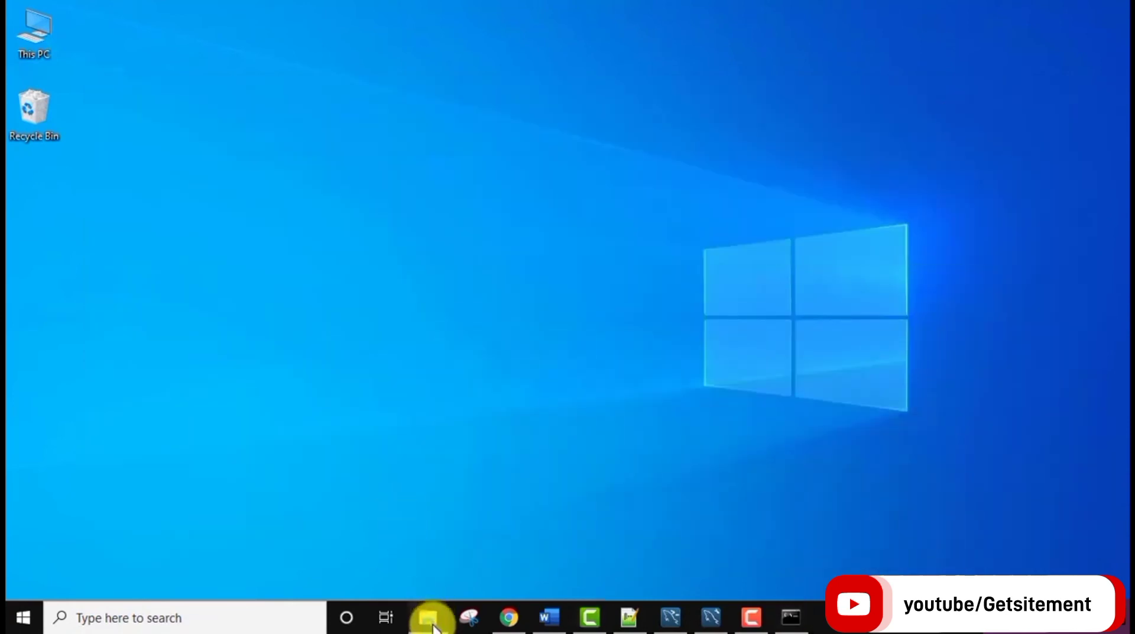
pyautogui.click(427, 617)
pyautogui.click(325, 418)
pyautogui.doubleClick(326, 417)
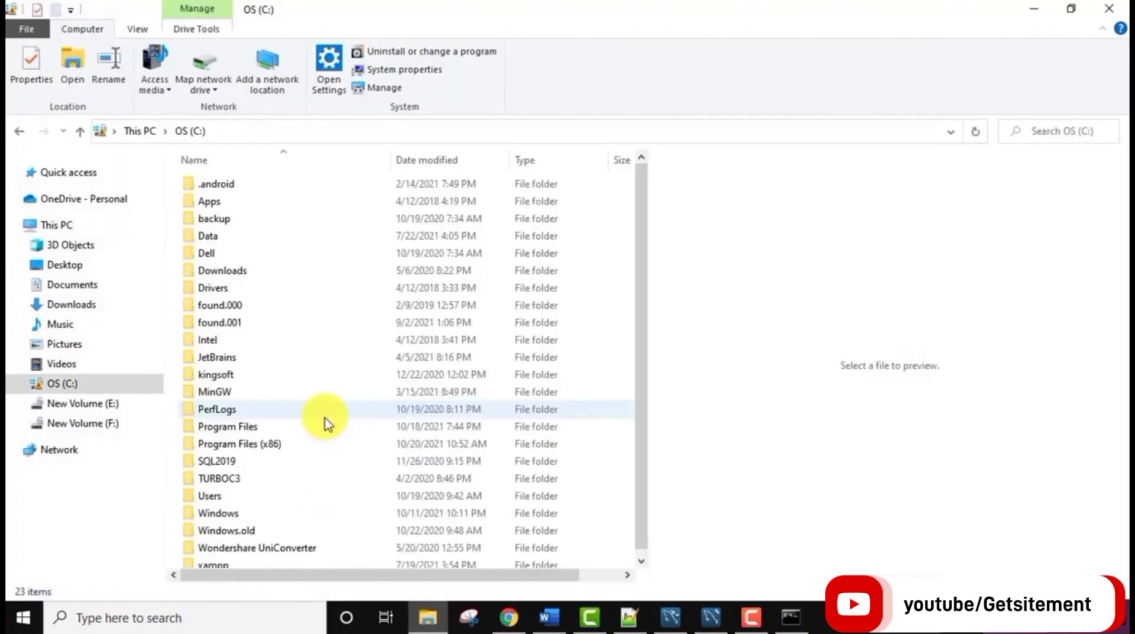
pyautogui.click(268, 431)
pyautogui.doubleClick(268, 431)
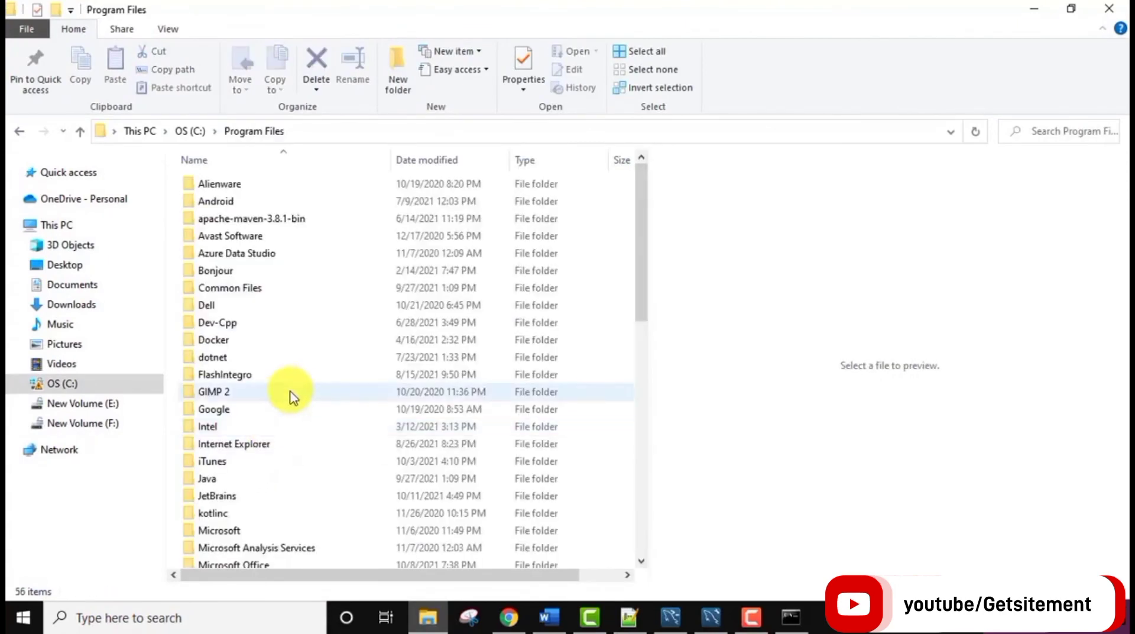